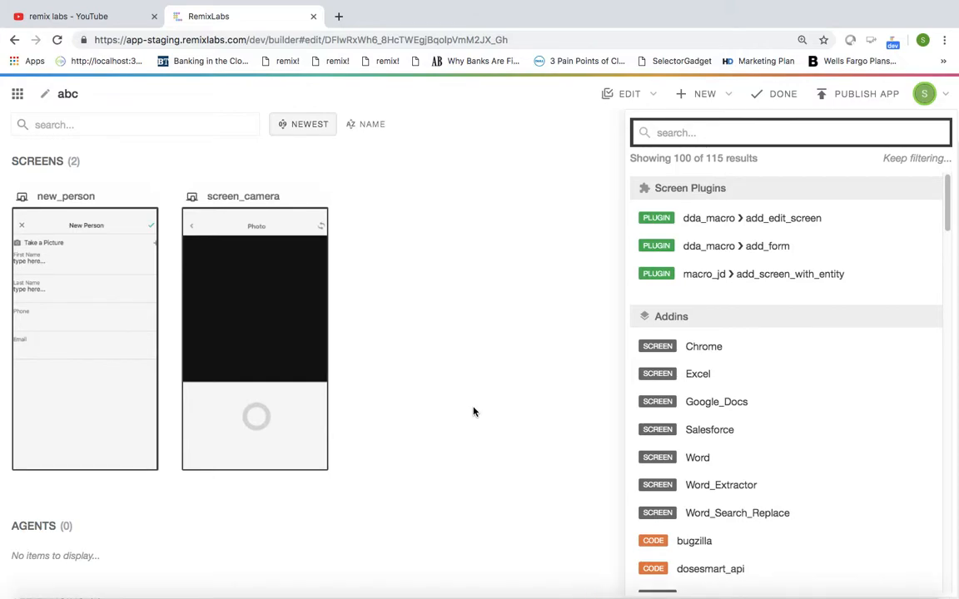
Step: Create a new screen named people_list and shift its View node away from In Params to make room
left_click(708, 94)
left_click(665, 127)
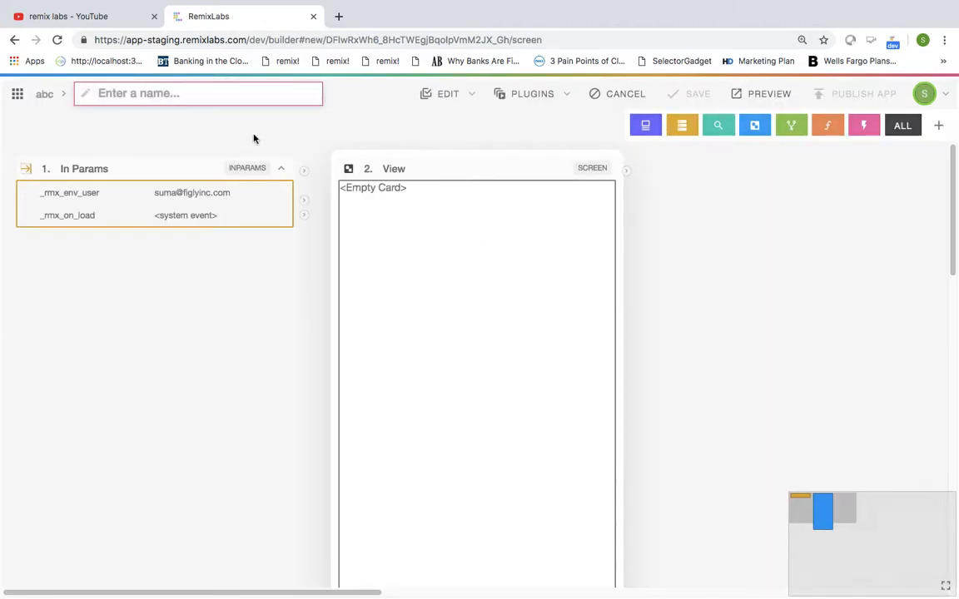
type("peopel")
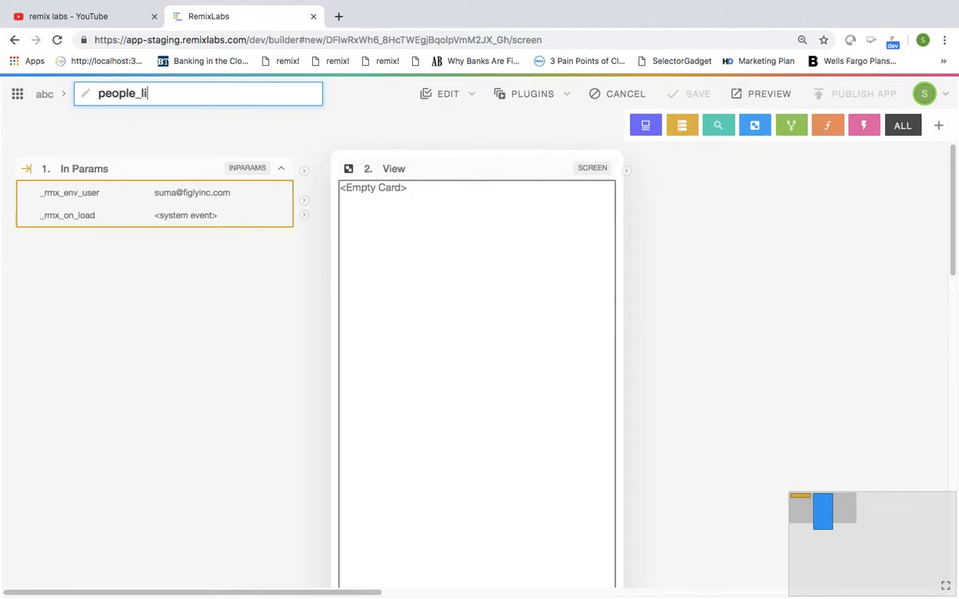
left_click(215, 361)
left_click_drag(396, 165, 669, 164)
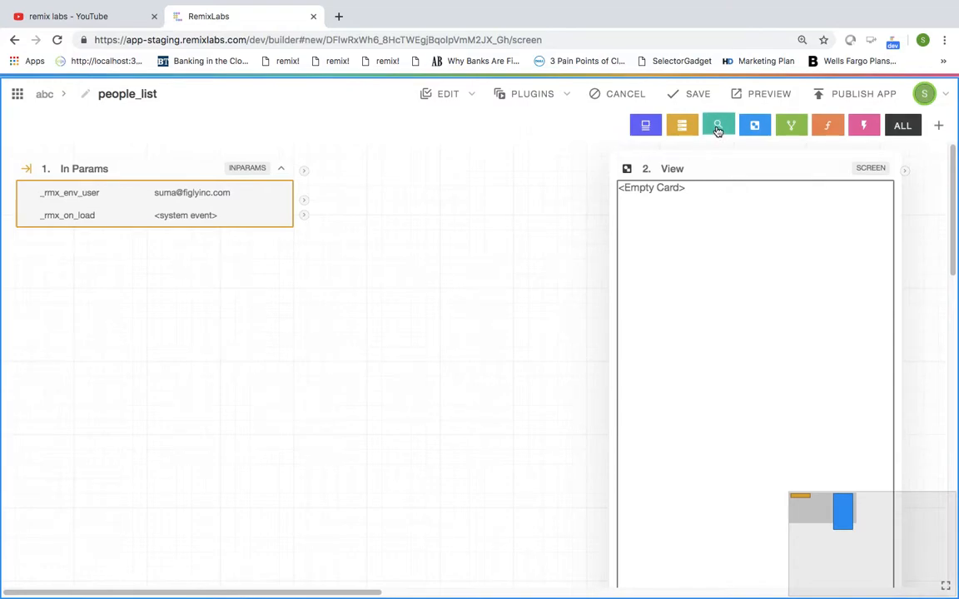
Step: Add a new query on the person entity, save it, and place it below In Params
left_click(717, 125)
left_click(654, 155)
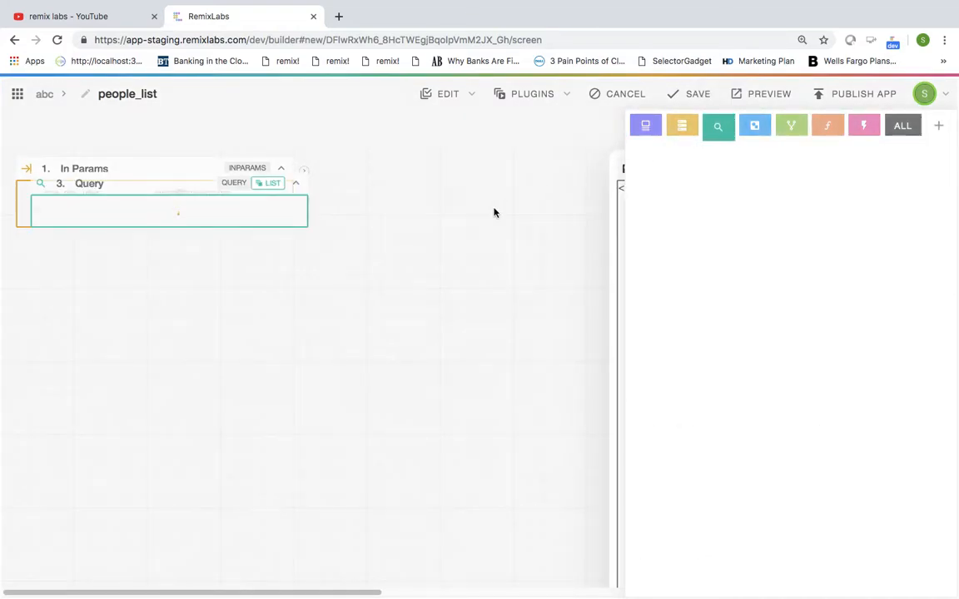
left_click(156, 248)
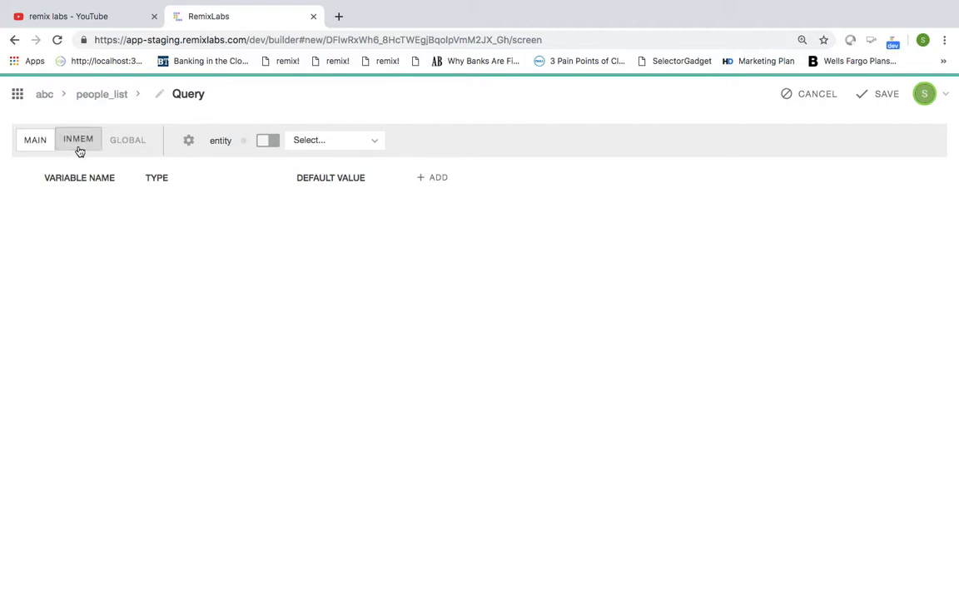
left_click(311, 141)
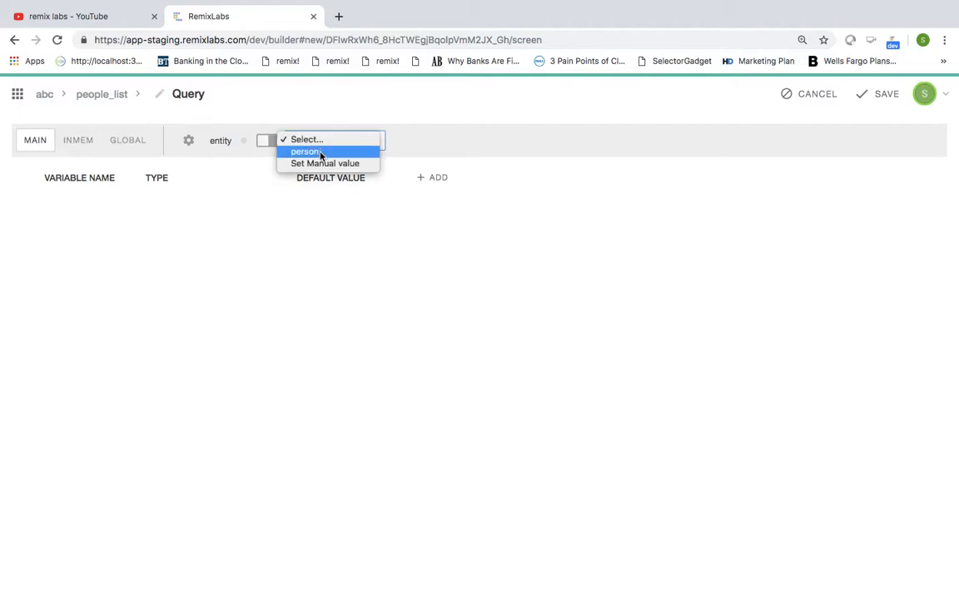
left_click(317, 150)
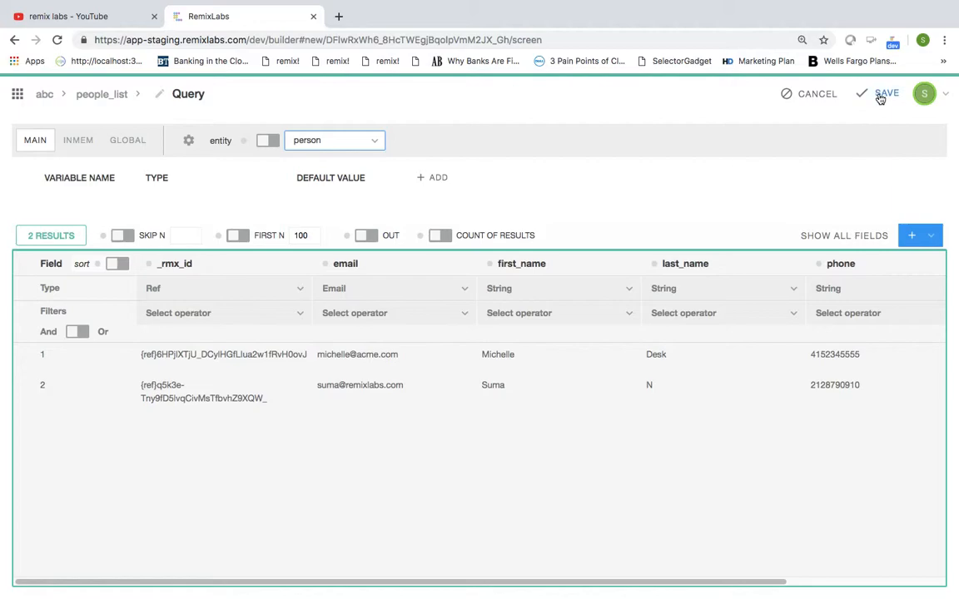
left_click(884, 94)
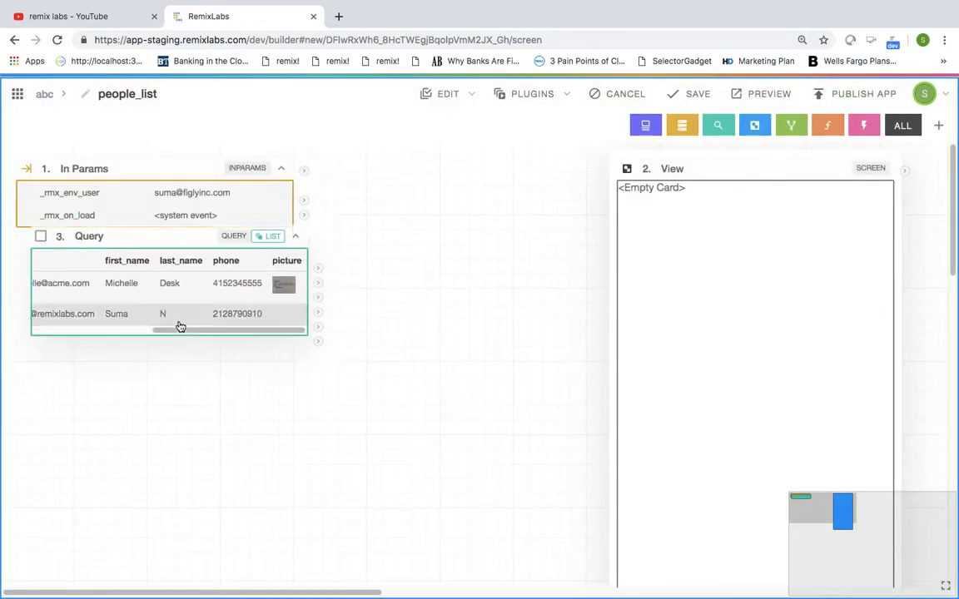
left_click(154, 428)
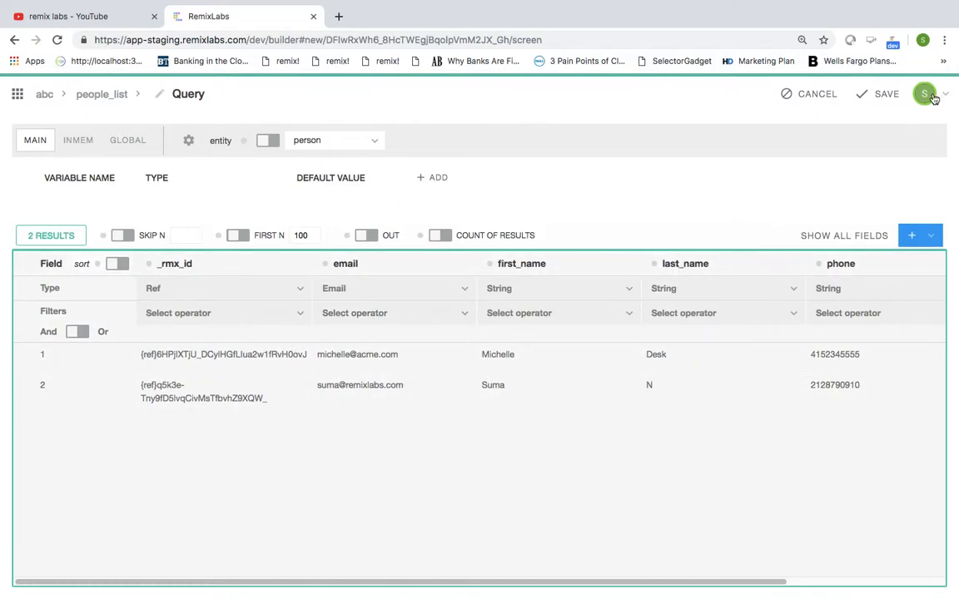
left_click(884, 97)
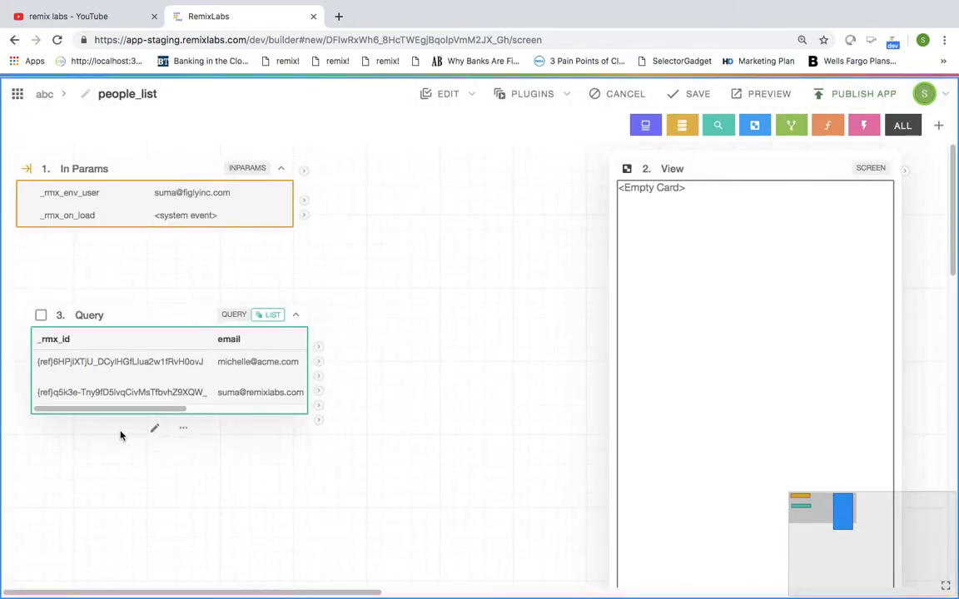
Step: Add the "List Item - Image + 2 Lines - Common" card and place it between the query and the View, which is moved farther away
left_click_drag(696, 167, 875, 194)
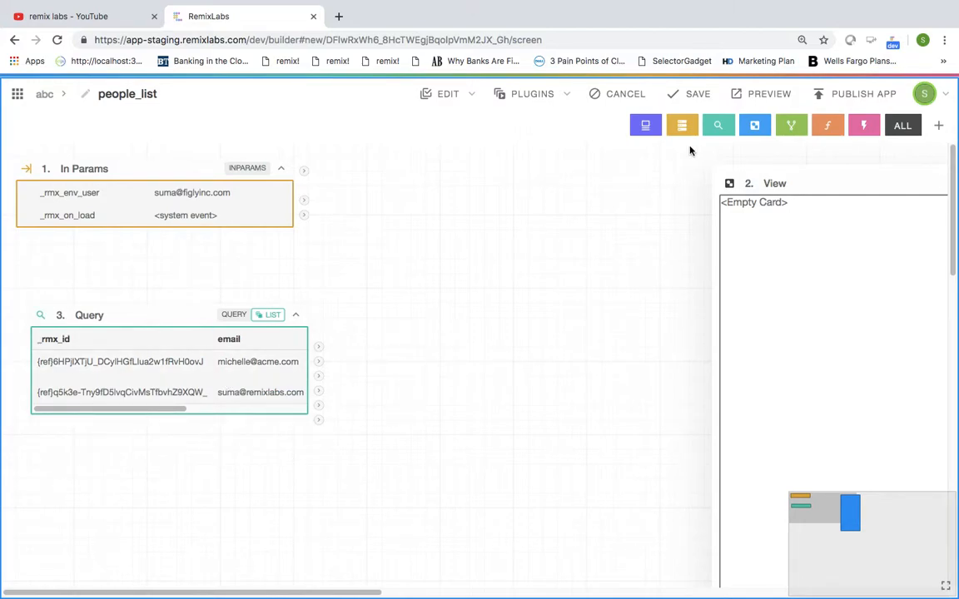
left_click(753, 126)
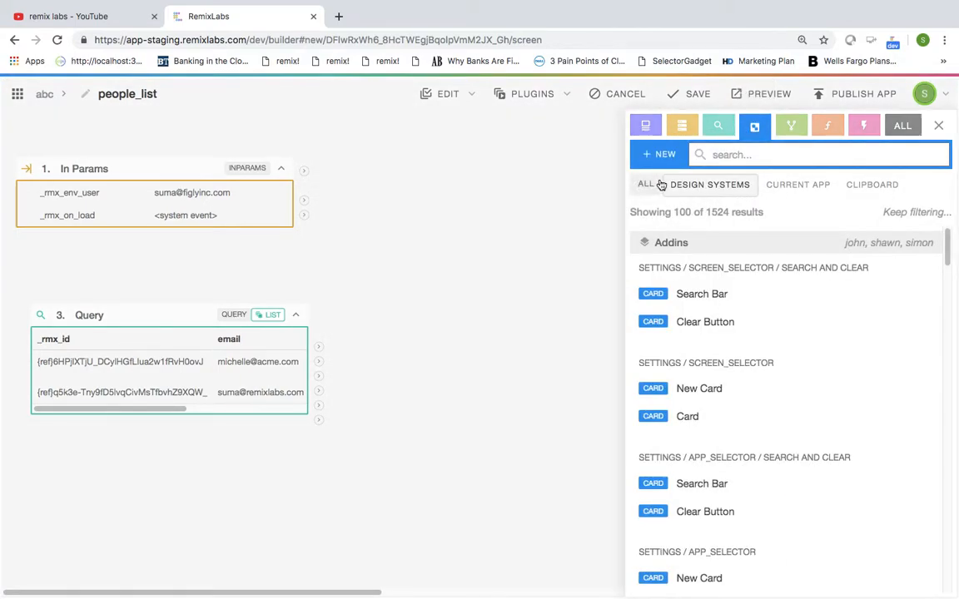
type("list items")
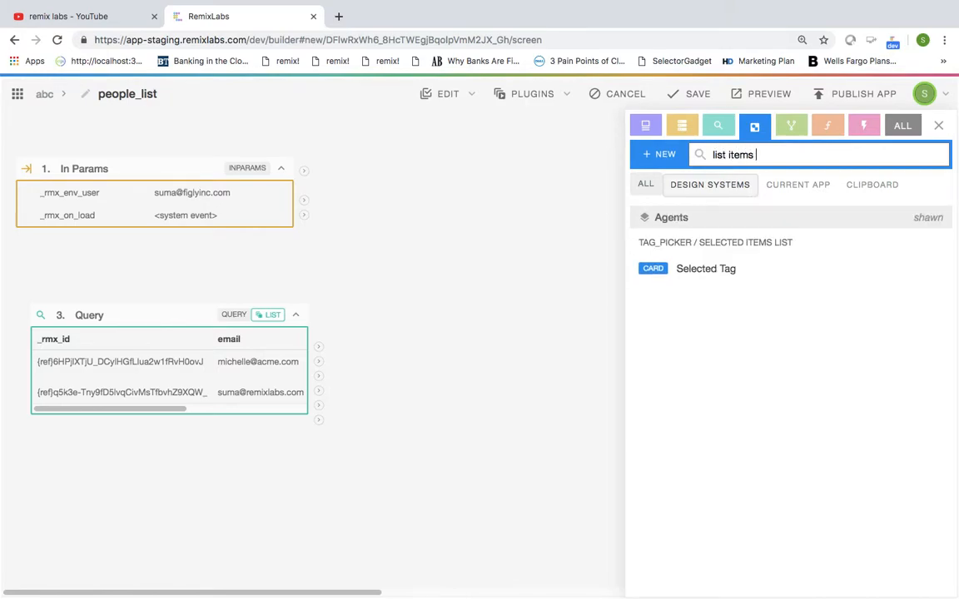
key("BackSpace")
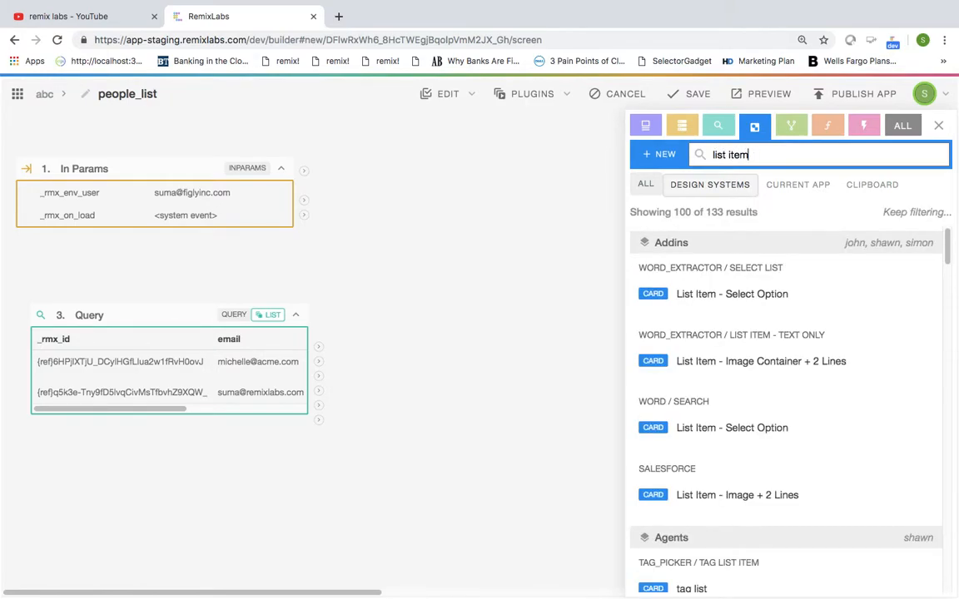
type("commo")
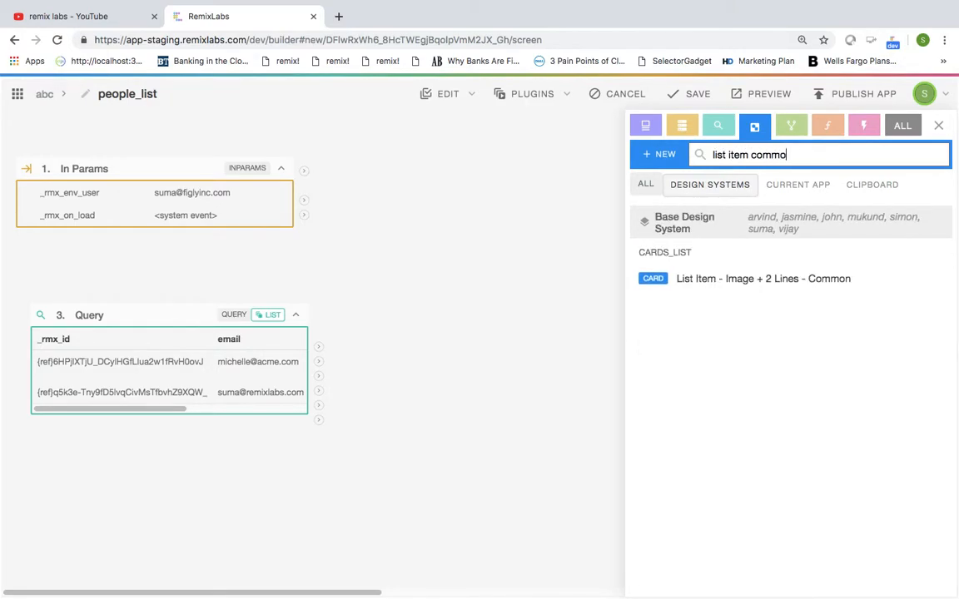
left_click(719, 284)
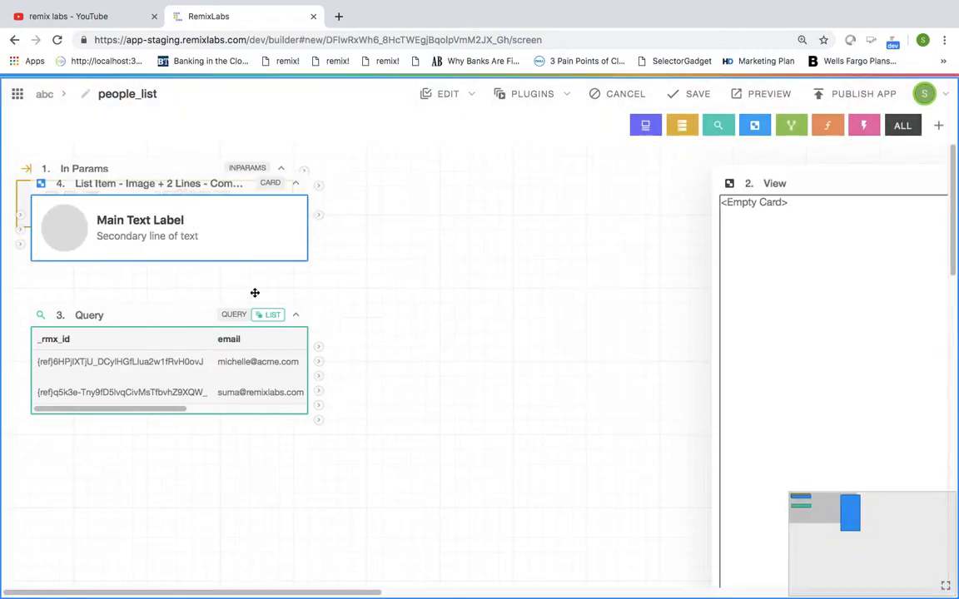
left_click_drag(154, 190, 459, 446)
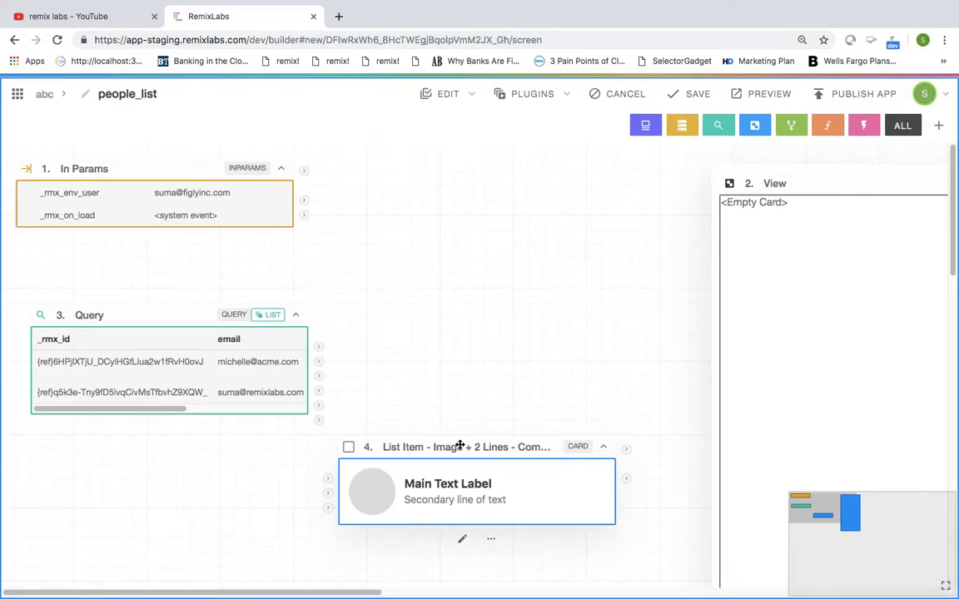
Step: Set the main text label's color in the list item card to blue #2334a6 and save the card
left_click(462, 538)
left_click(413, 295)
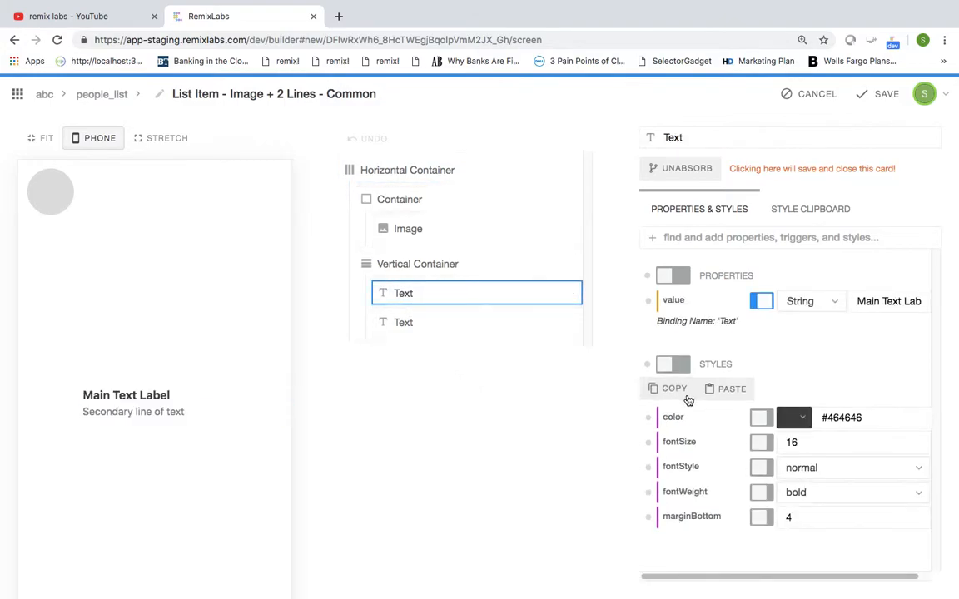
left_click(804, 420)
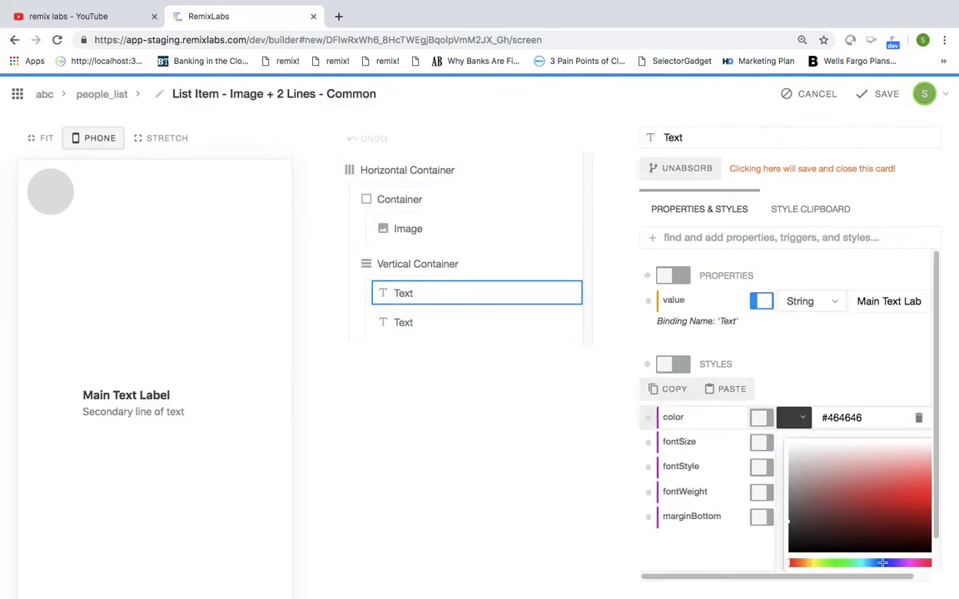
left_click(882, 508)
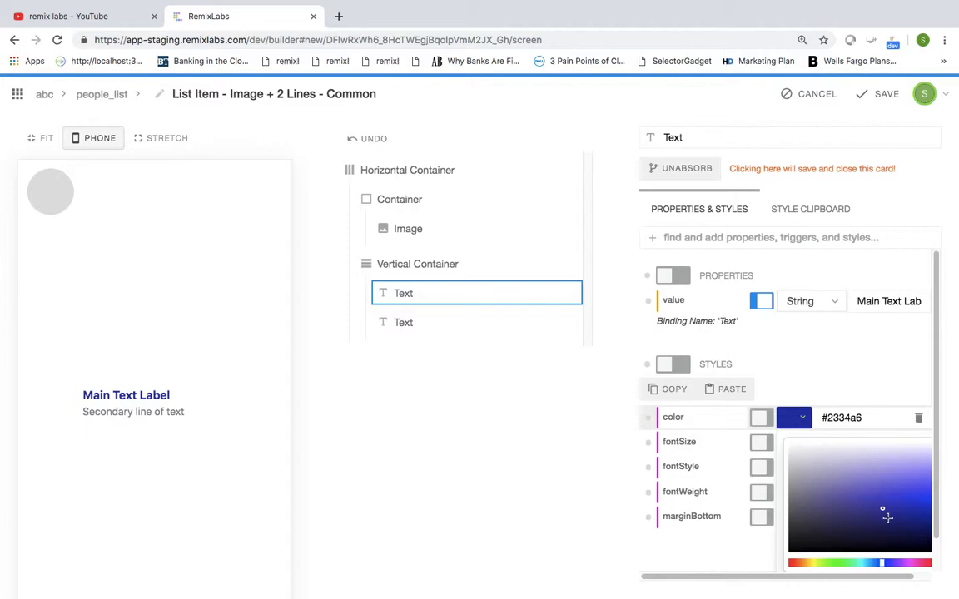
left_click(884, 93)
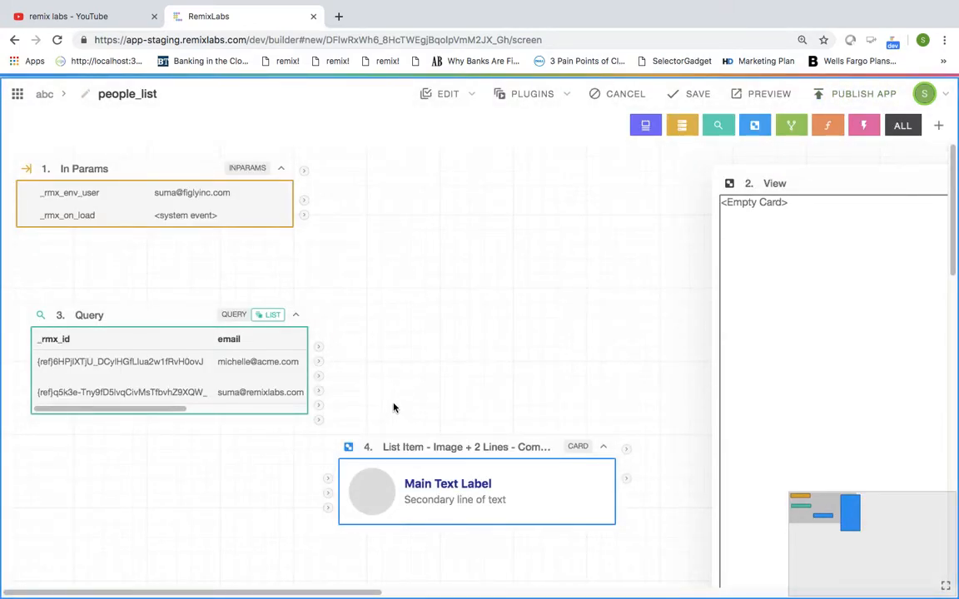
Step: Bind the query's first_name, last_name and picture to the list item card's main text, secondary text and image url
left_click(319, 376)
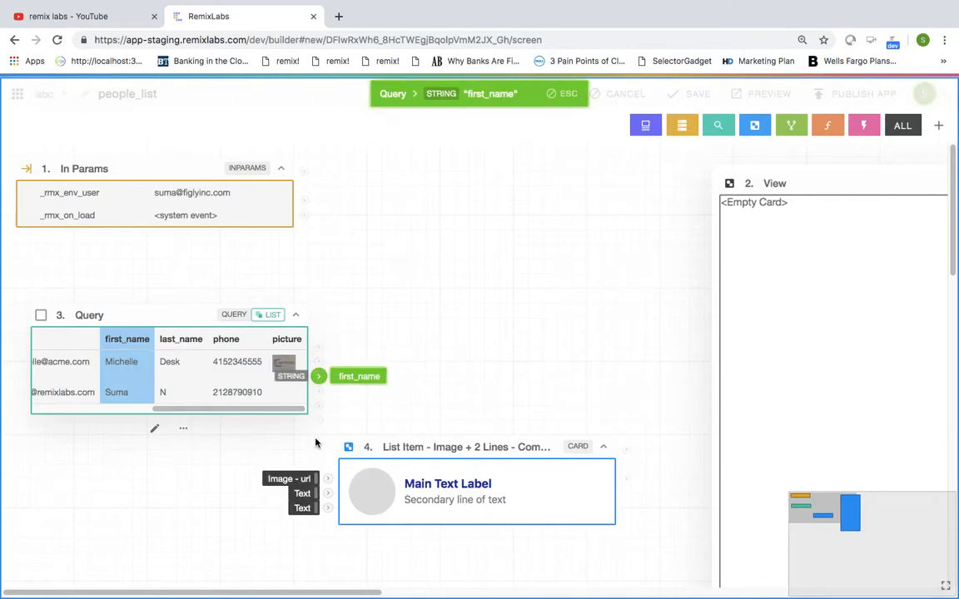
left_click(329, 494)
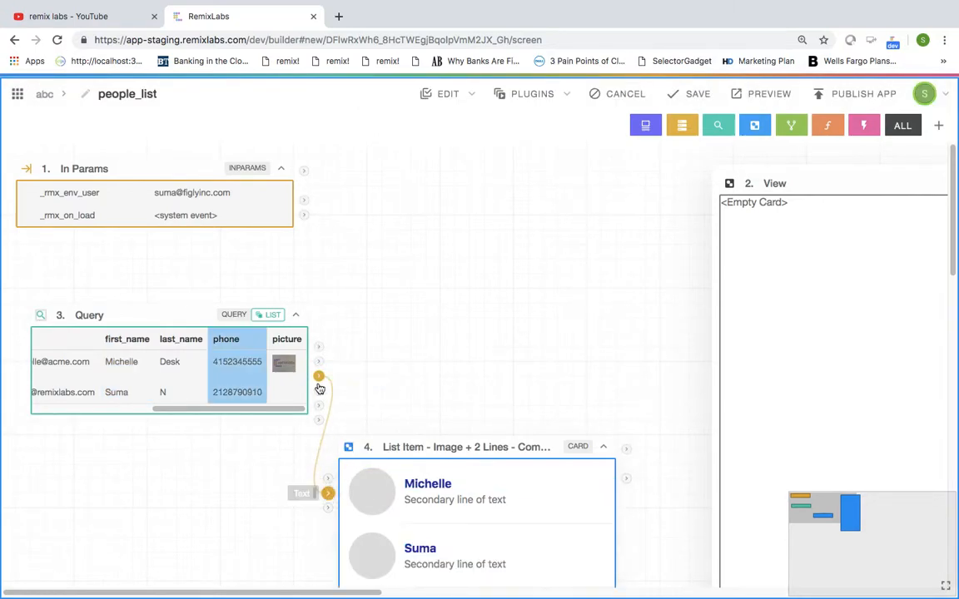
scroll(320, 381, "down", 2)
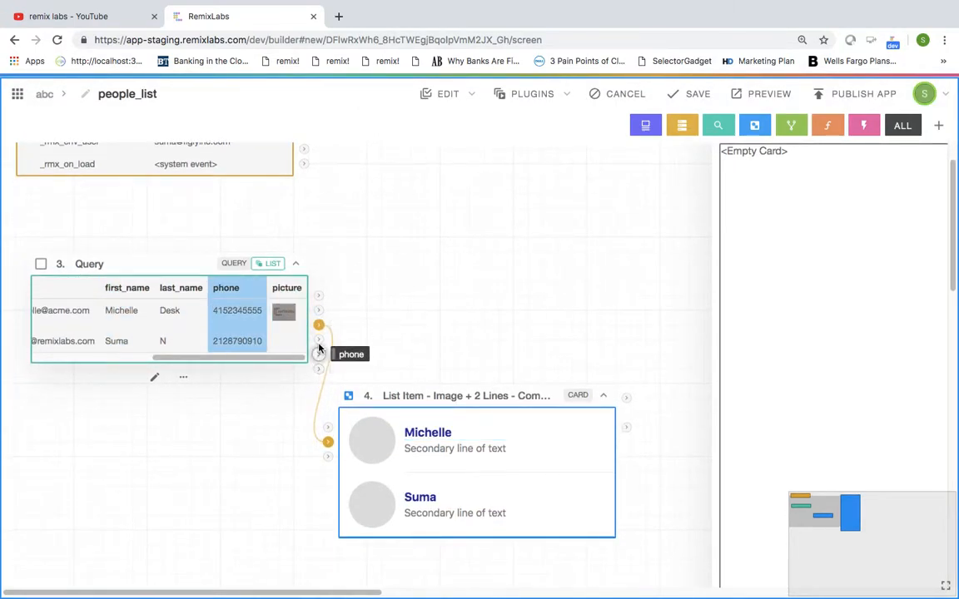
left_click(319, 342)
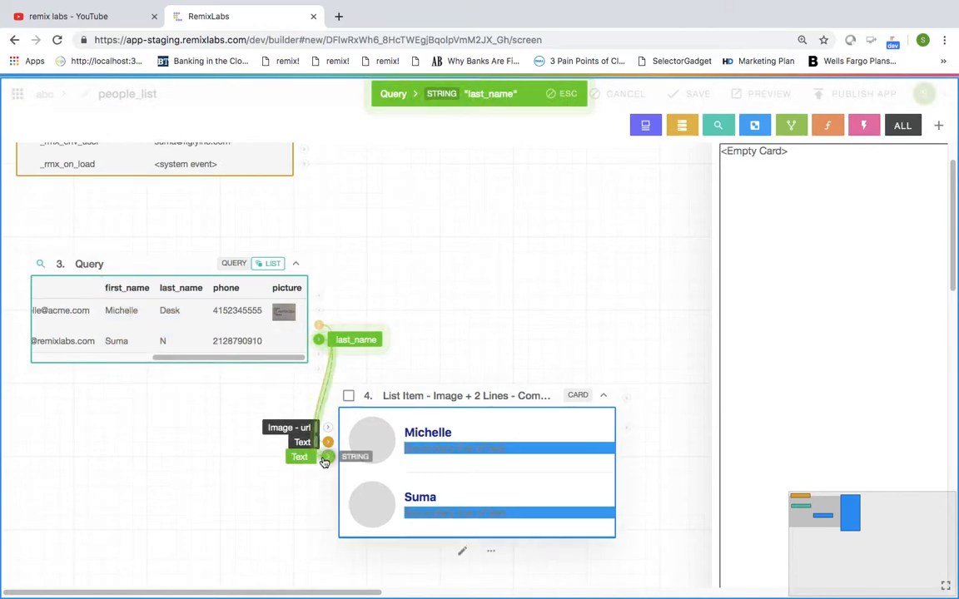
left_click(328, 456)
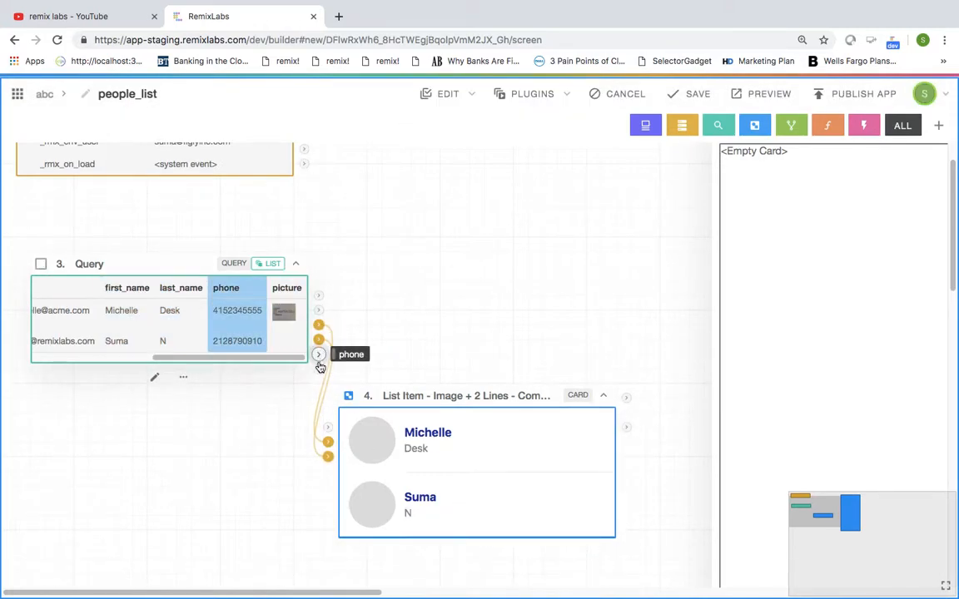
left_click(318, 368)
left_click(327, 428)
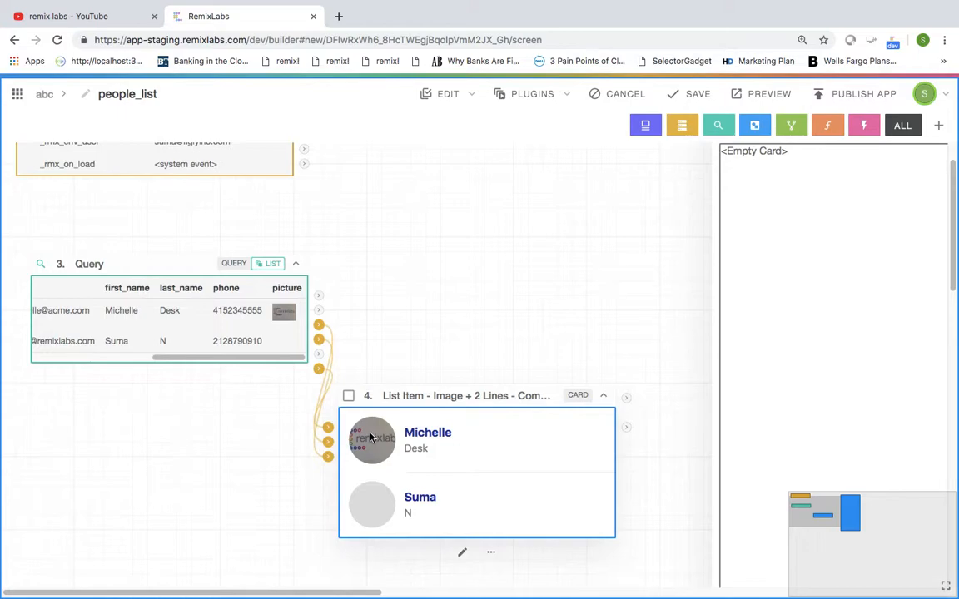
Step: Add the "search and clear" component found with "search and clear base" and place it above the list item card
left_click(647, 125)
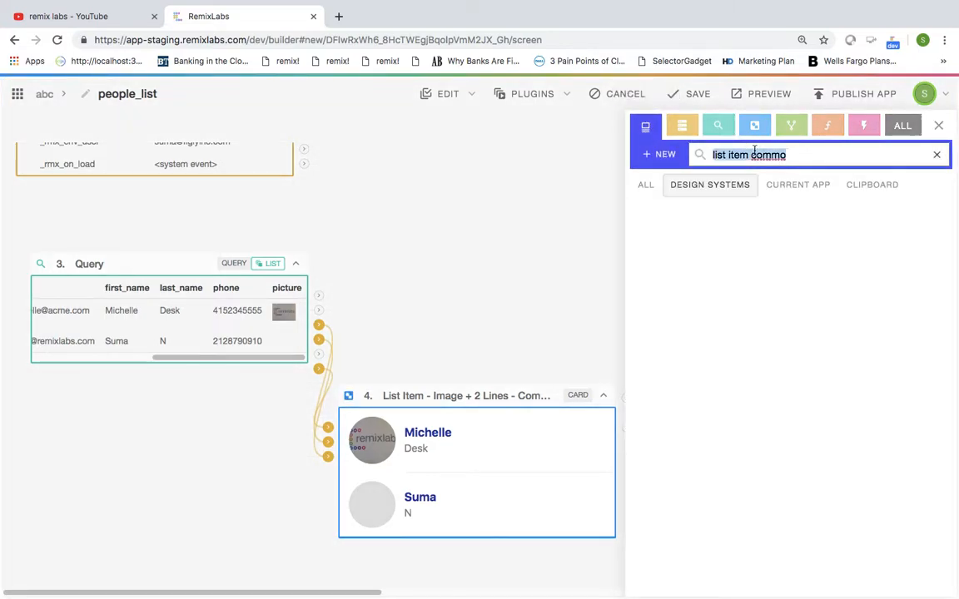
type("se")
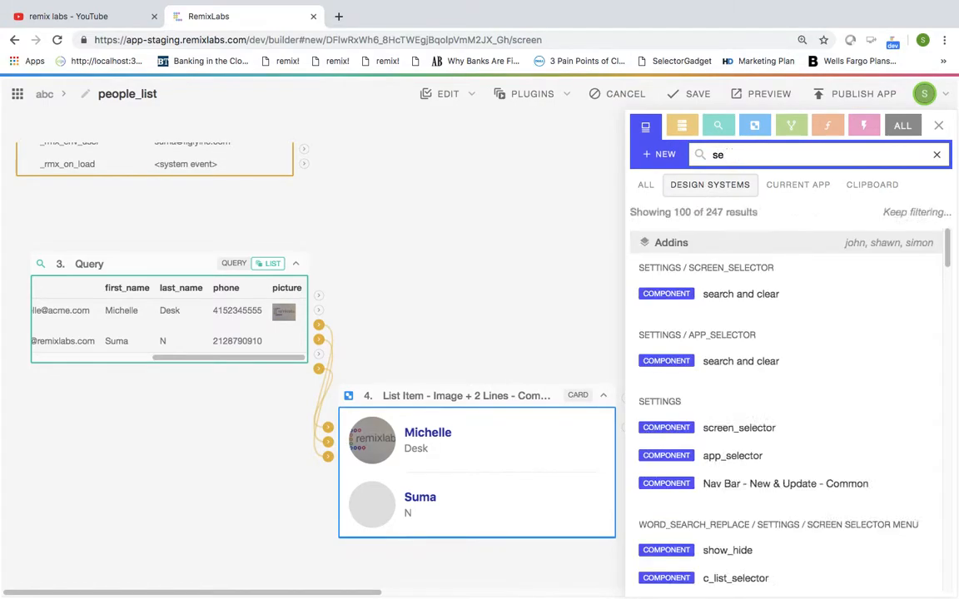
type("arch and clear")
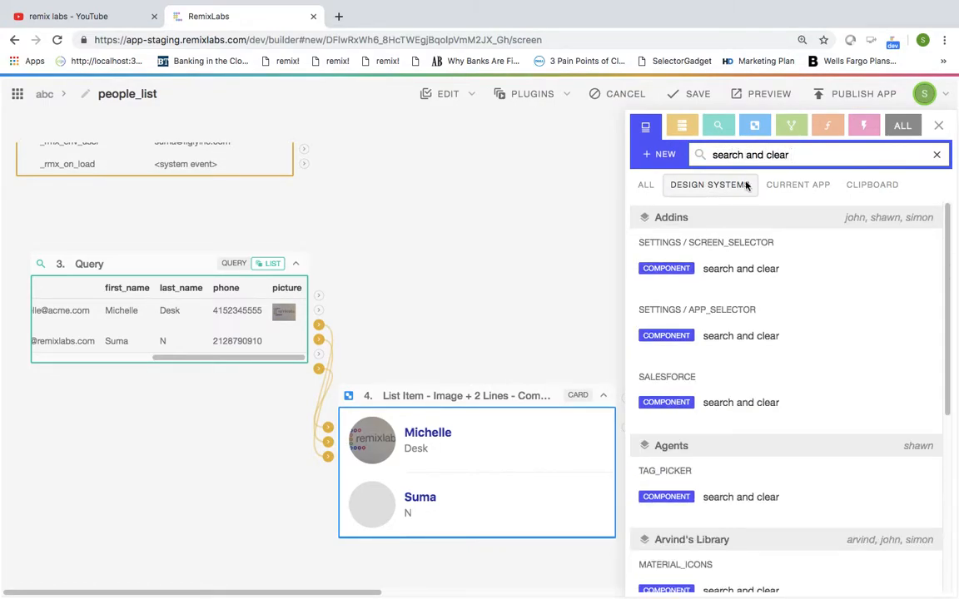
type(" base")
left_click(757, 283)
left_click_drag(222, 180, 490, 233)
Step: Try out the search and clear component by entering sample text in its field and clearing it
left_click(445, 258)
type("Michel")
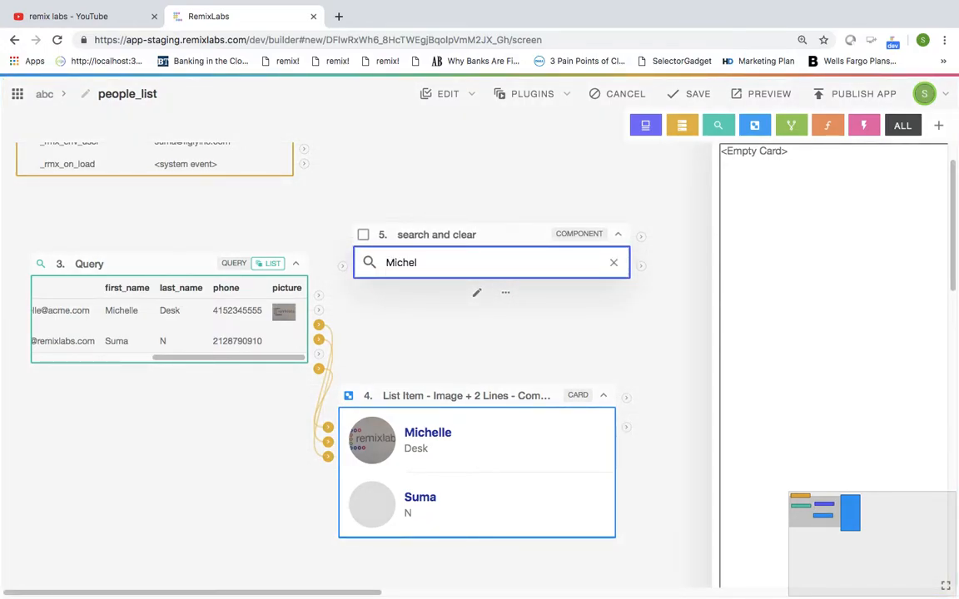
key("BackSpace")
key("BackSpace")
type("Search")
key("super+a")
key("BackSpace")
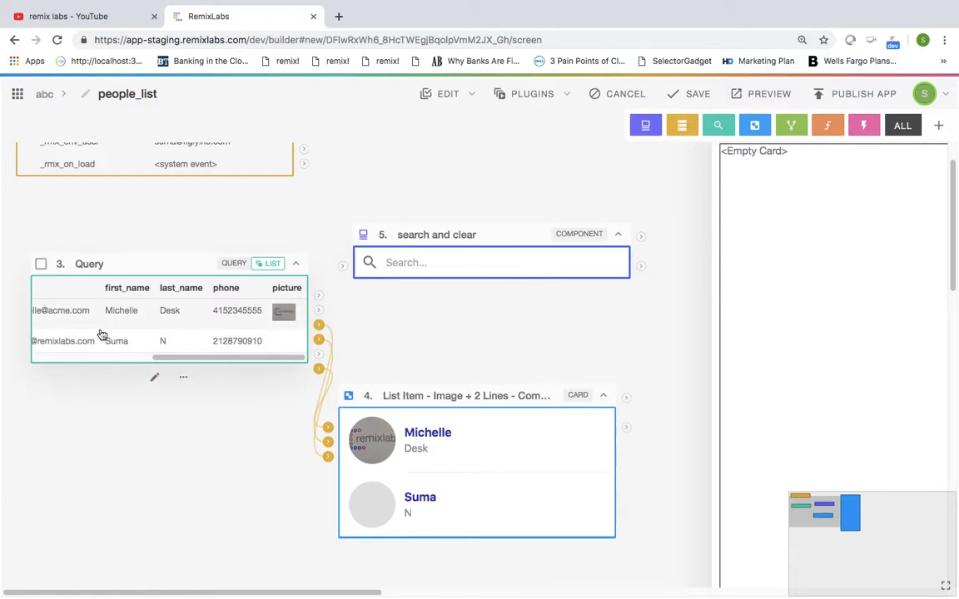
Step: Add a "contains" filter on first_name to the query, expose the filter value as an input, and save the query
left_click(153, 377)
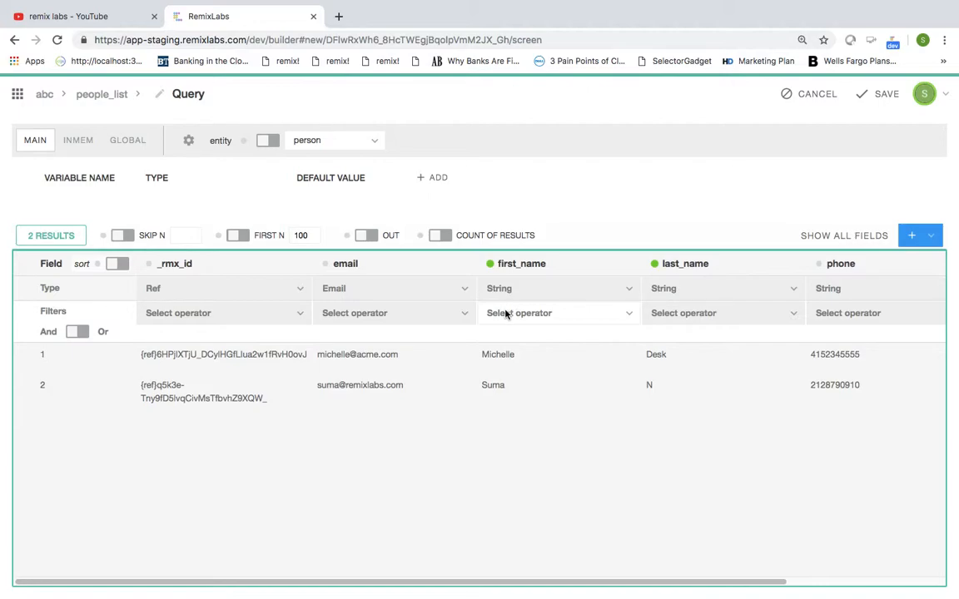
left_click(508, 314)
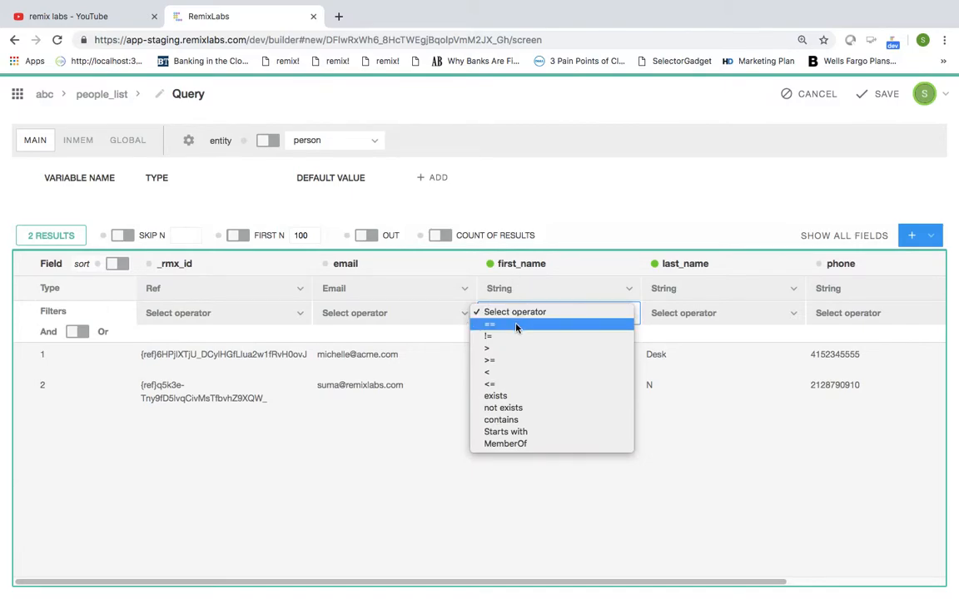
left_click(502, 421)
left_click(508, 337)
left_click(887, 94)
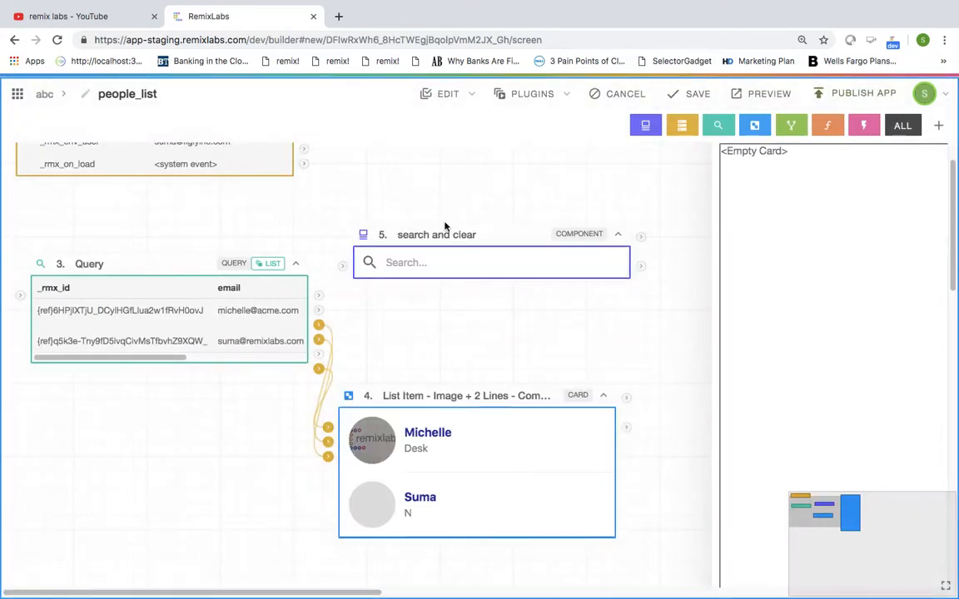
Step: Bind the search component's search_term to the query's filter input, and test it by entering a sample first name and clearing it
left_click(641, 267)
left_click(19, 298)
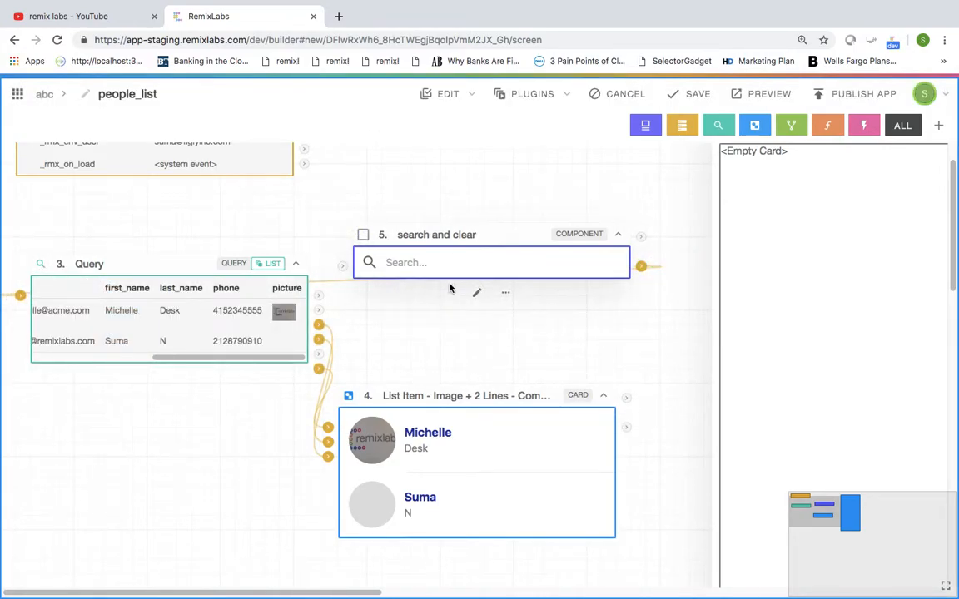
type("Michelle")
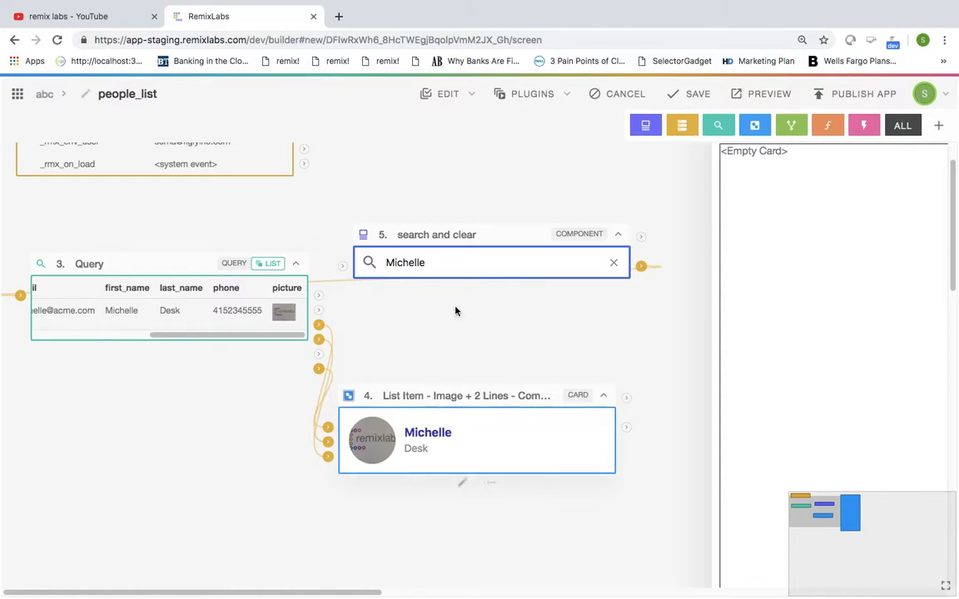
double_click(469, 266)
key("BackSpace")
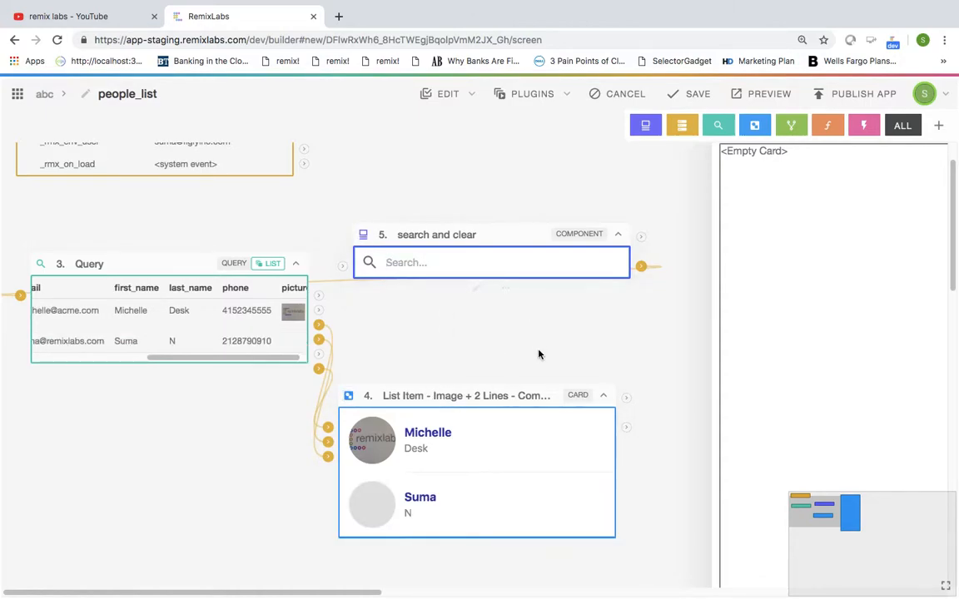
Step: Move the search and clear component down to just above the list item card, leaving free space over it
scroll(540, 353, "up", 1)
left_click_drag(496, 288, 497, 345)
scroll(395, 399, "down", 1)
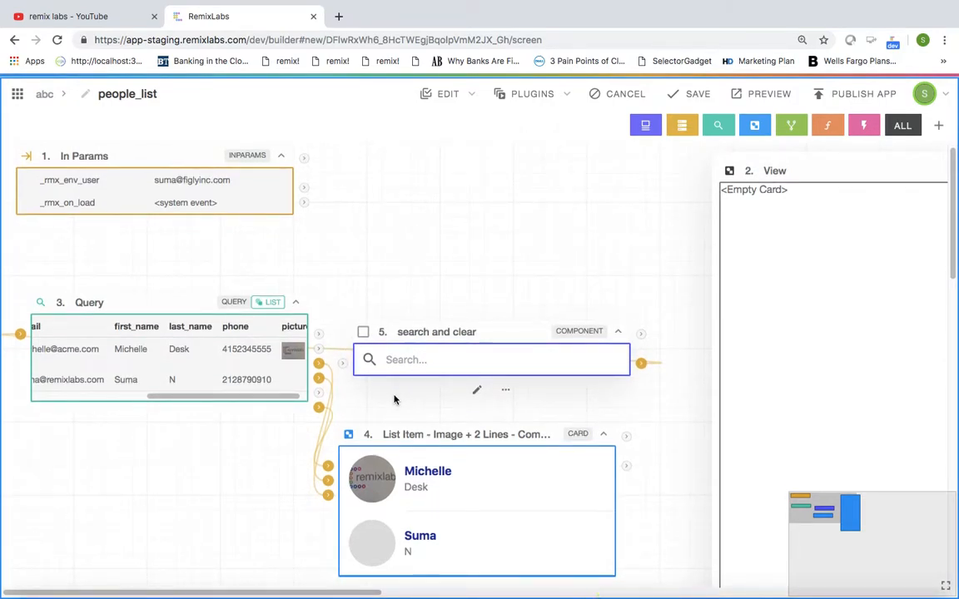
Step: Add the "Nav Bar - List View" component found with "nav bar base" and place it above the search and clear component
left_click(638, 133)
double_click(730, 156)
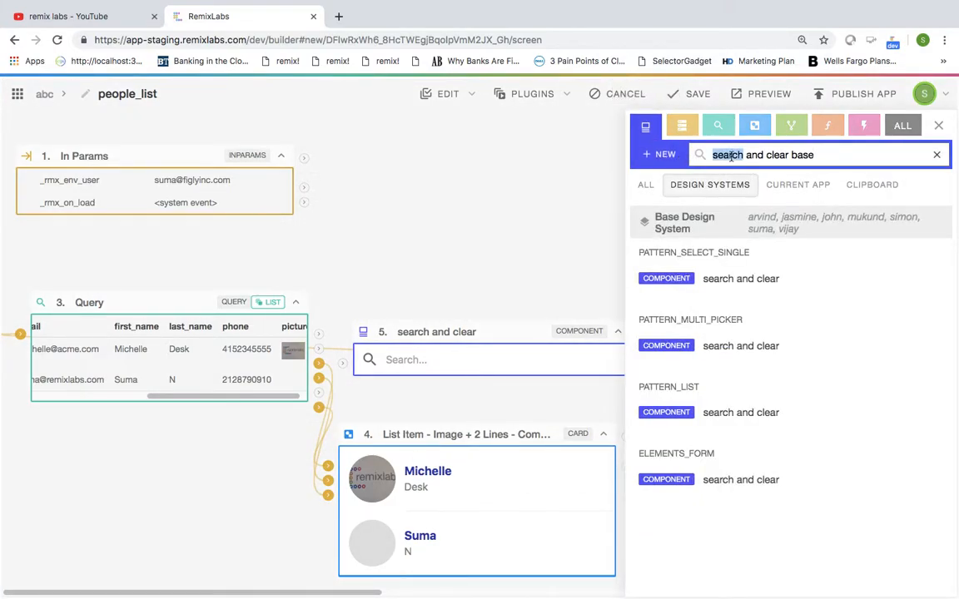
key("ctrl+a")
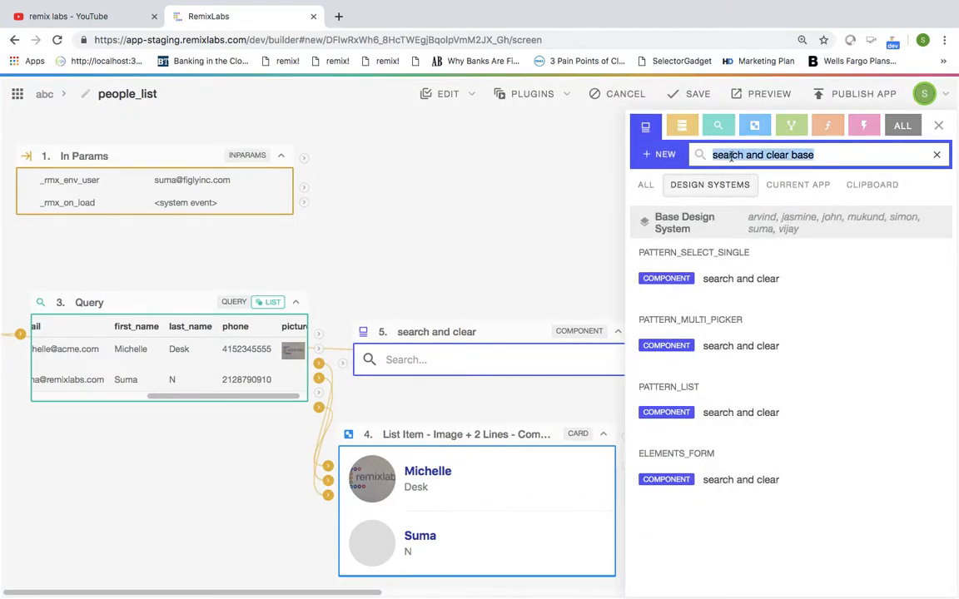
type("nav bar")
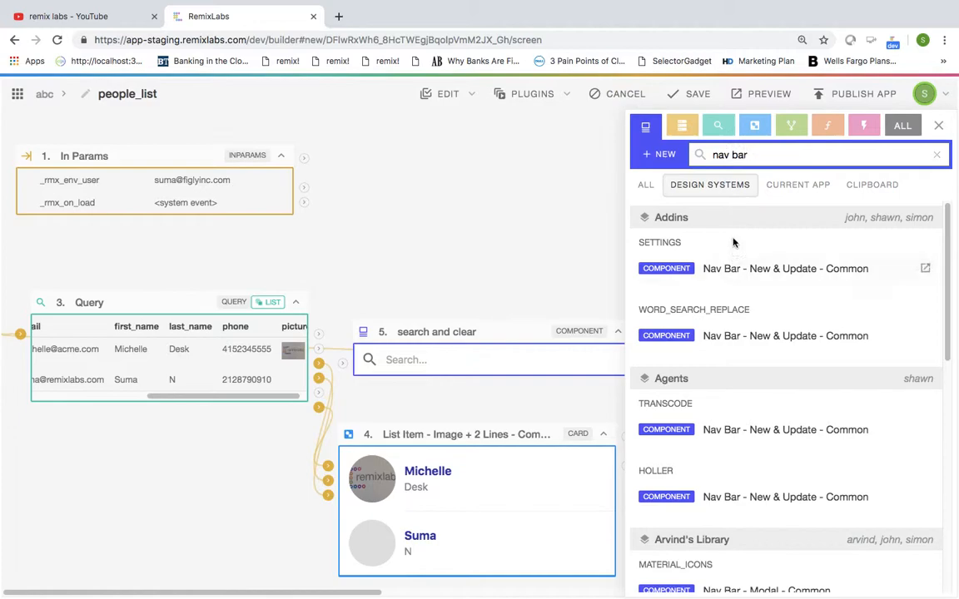
type(" base")
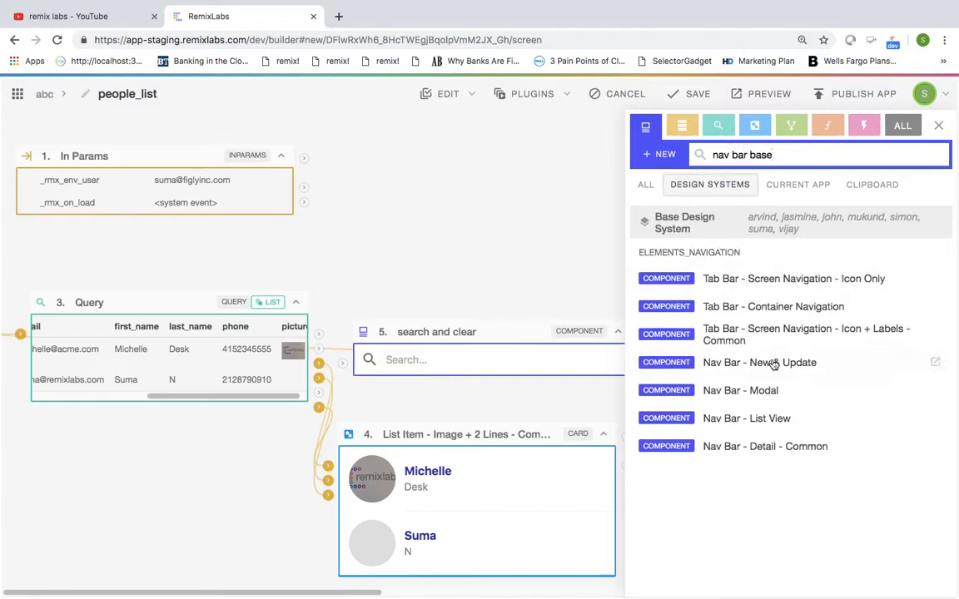
left_click(771, 419)
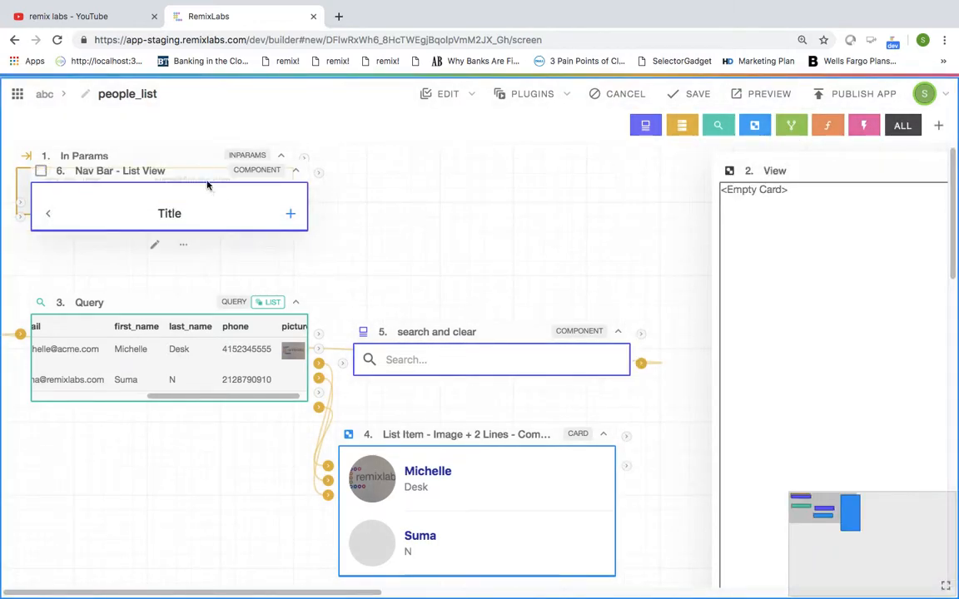
left_click_drag(180, 167, 503, 185)
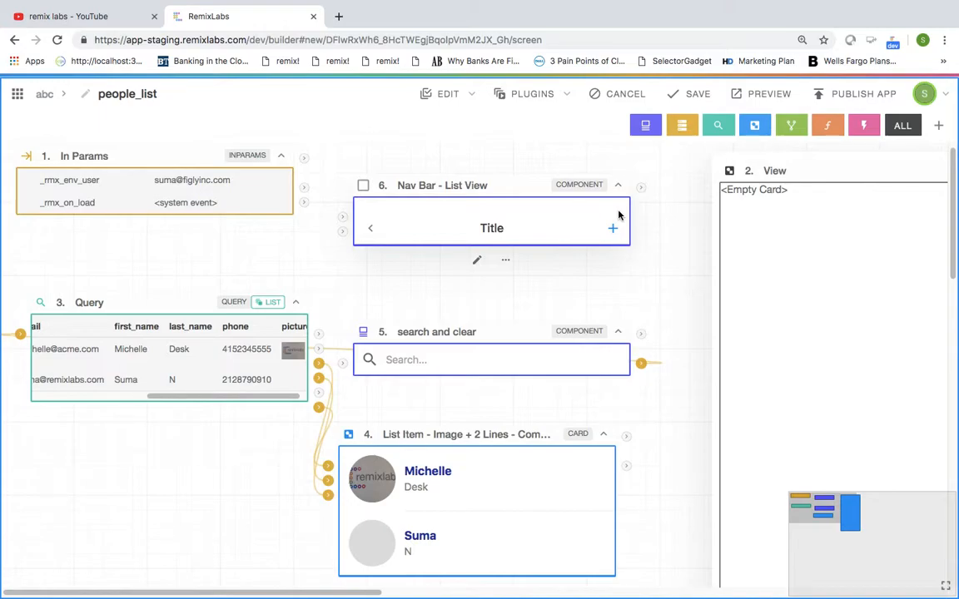
Step: Set the title of the Nav Bar - List View component to "People List"
left_click(343, 217)
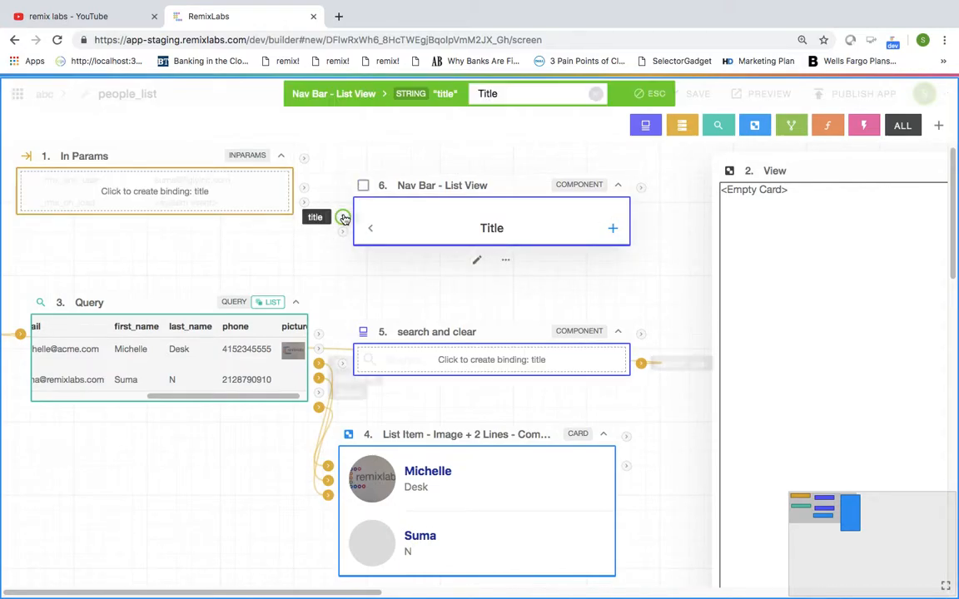
double_click(497, 95)
key("BackSpace")
type("P")
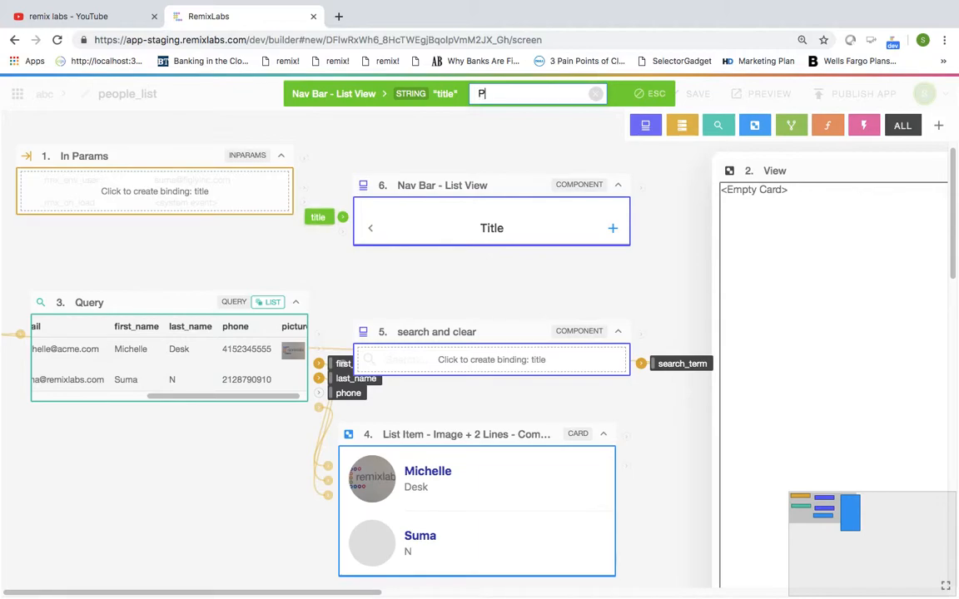
type("eople List")
key("Return")
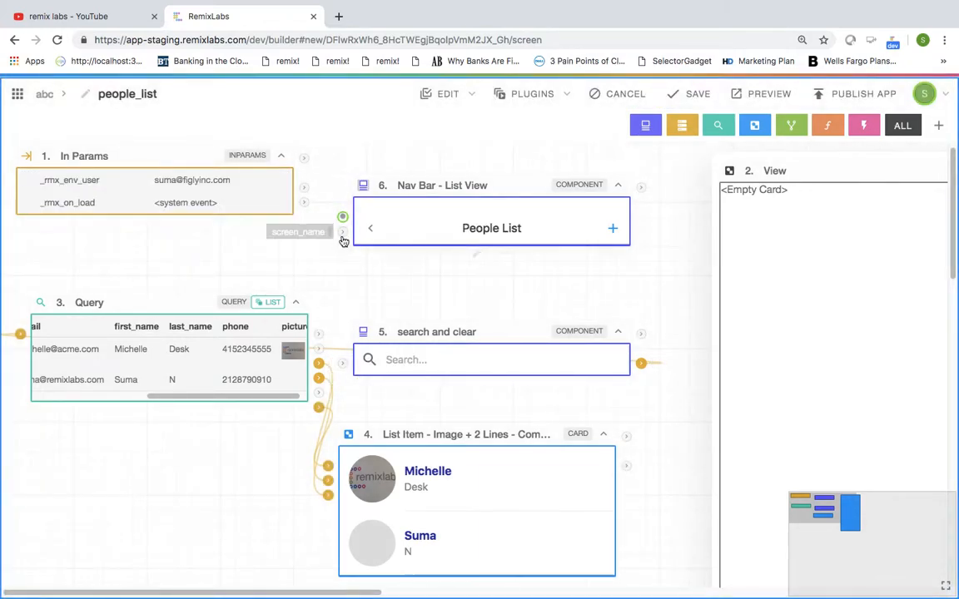
Step: Set the nav bar's screen_name input to new_person
left_click(342, 233)
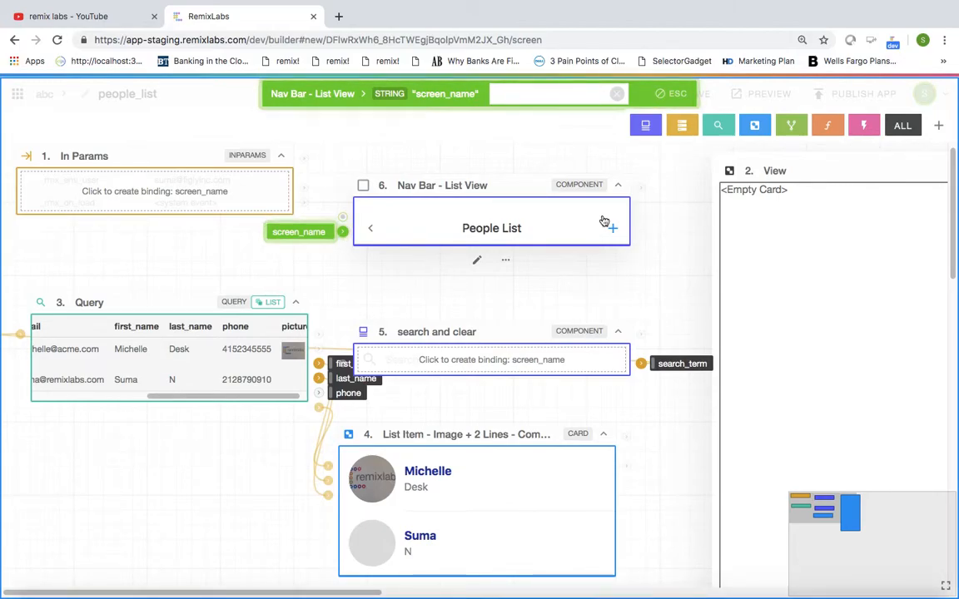
left_click(509, 94)
type("new_pesonson")
key("Return")
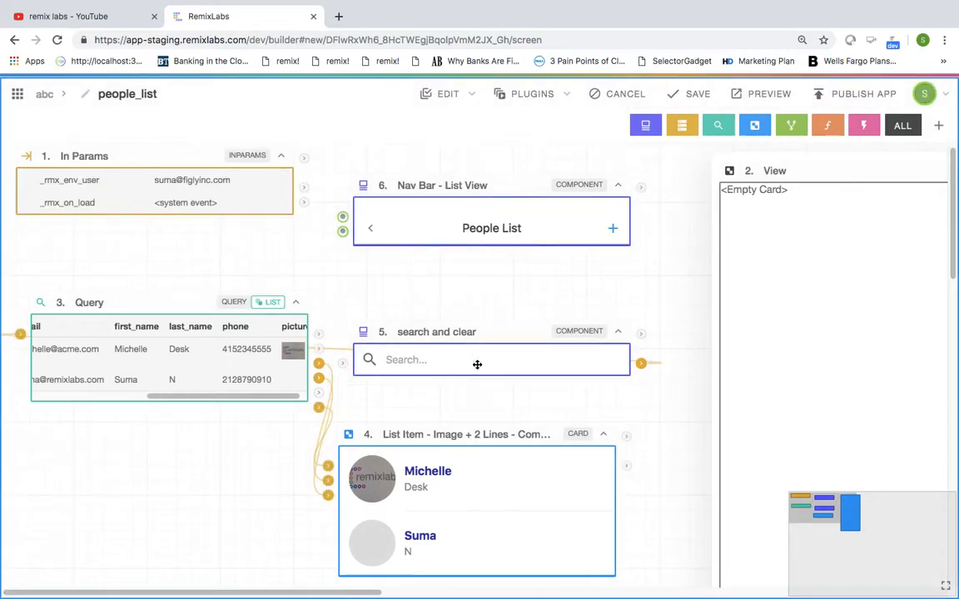
Step: Swap the empty View screen card for the phone layout "Layout - Nav Search Body", found with "layout base"
scroll(477, 364, "down", 2)
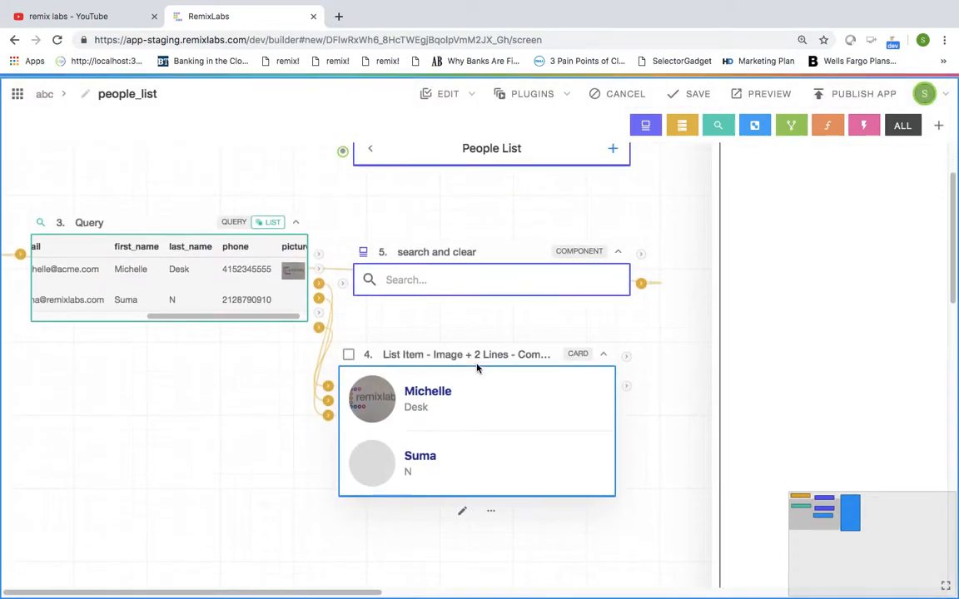
scroll(477, 369, "up", 1)
scroll(477, 369, "right", 4)
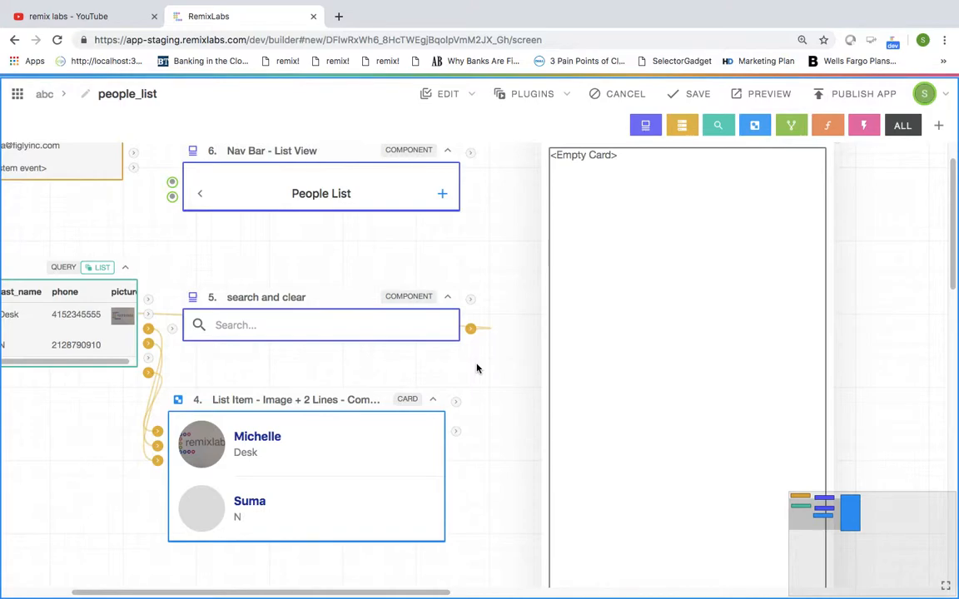
scroll(477, 369, "down", 2)
scroll(594, 381, "up", 2)
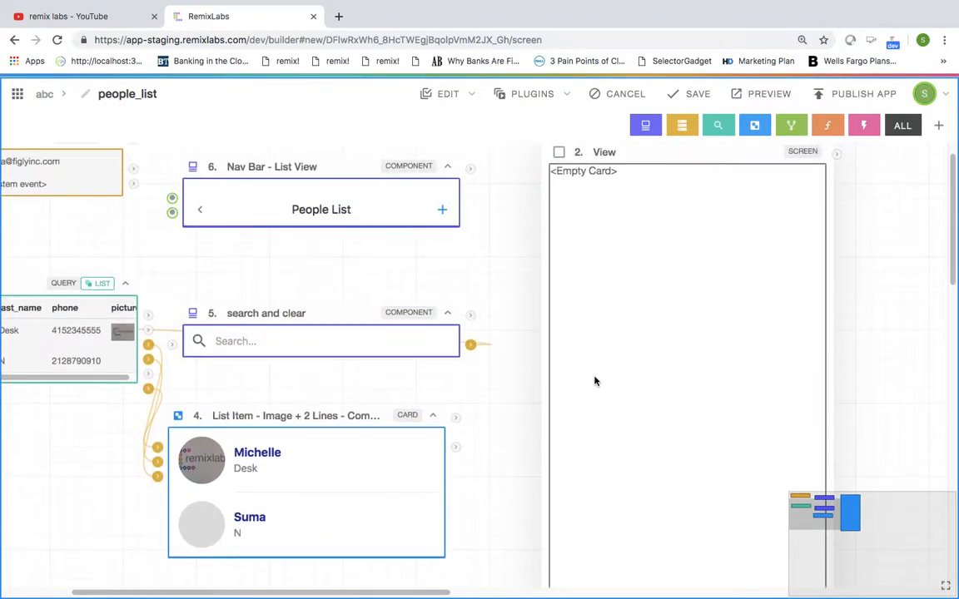
scroll(697, 475, "down", 3)
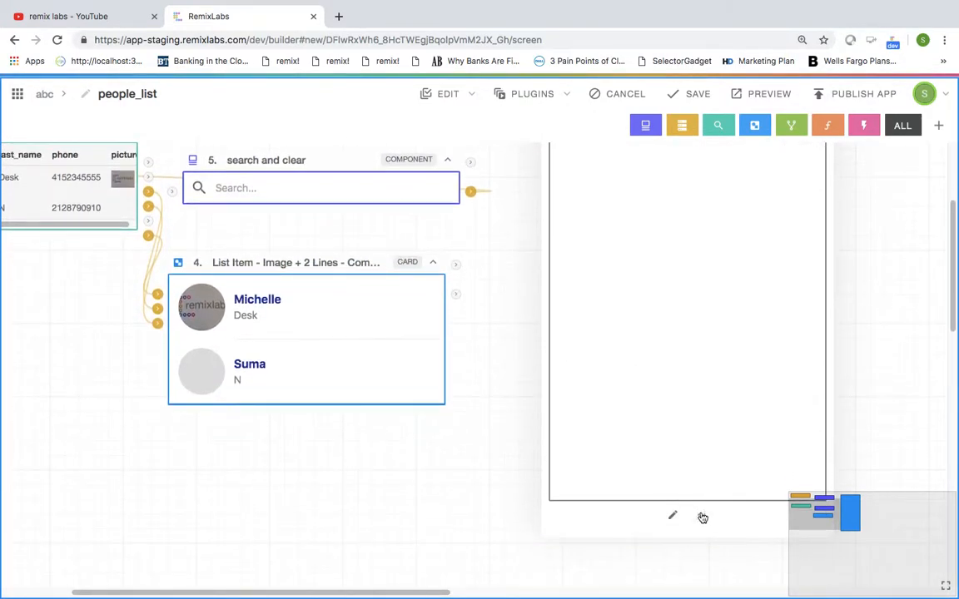
left_click(703, 517)
scroll(706, 522, "down", 1)
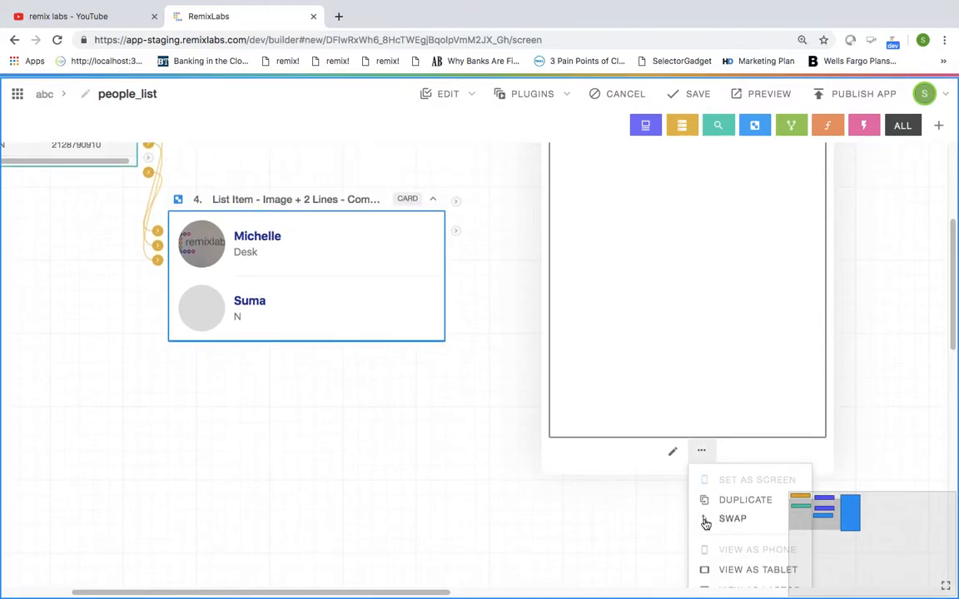
scroll(728, 526, "down", 1)
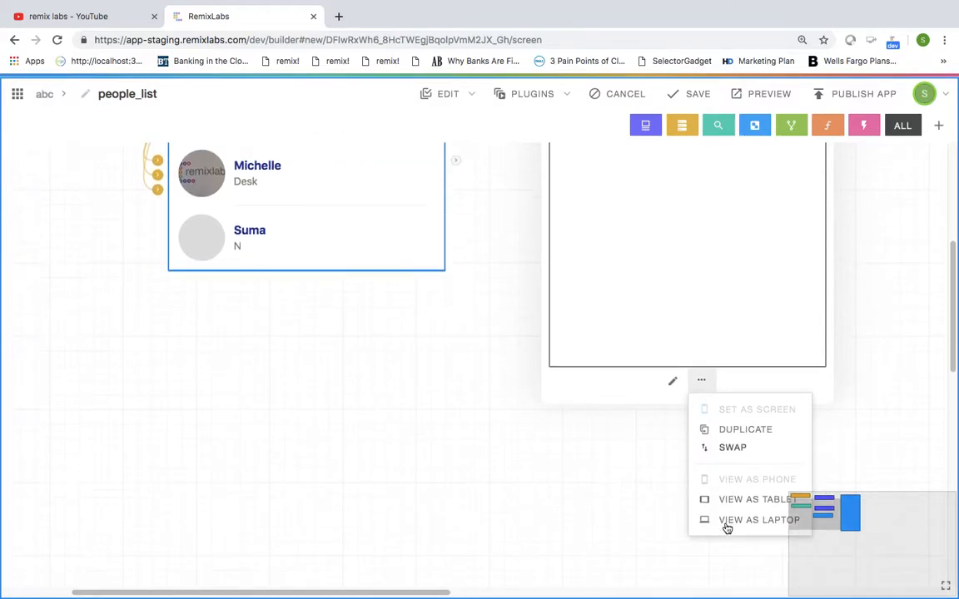
left_click(733, 451)
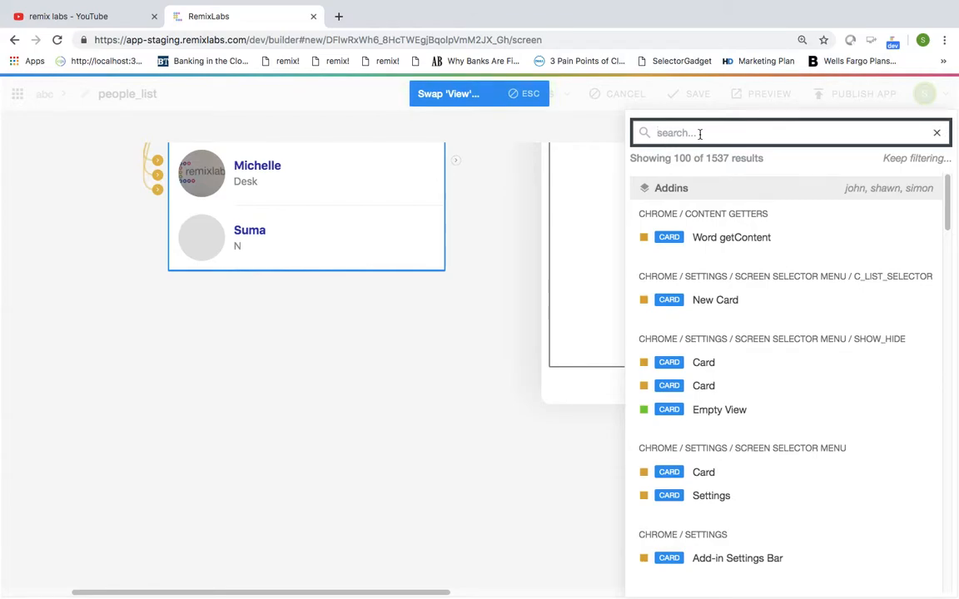
type("layout")
type(" c")
key("BackSpace")
type("base")
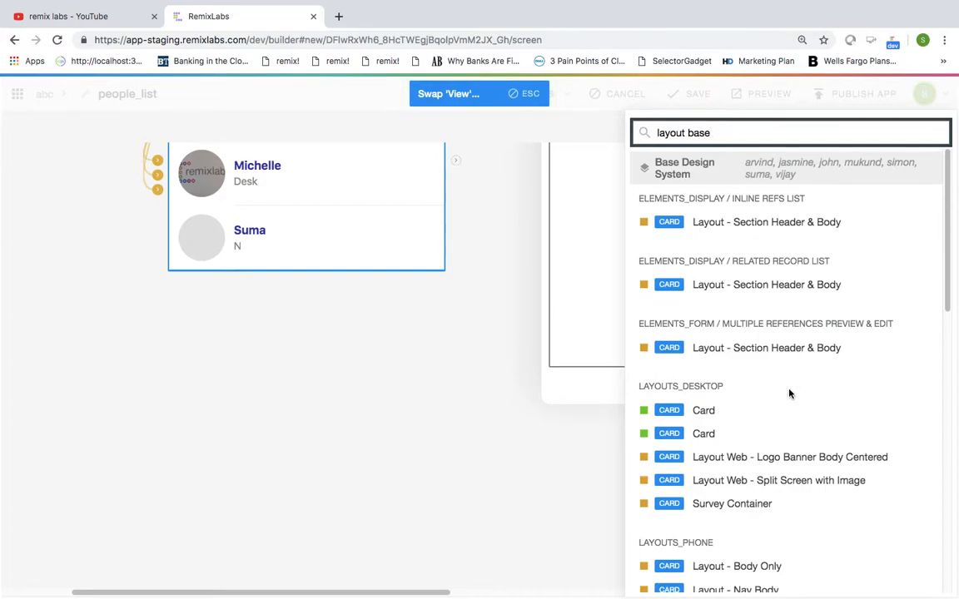
scroll(789, 393, "down", 2)
scroll(790, 394, "down", 3)
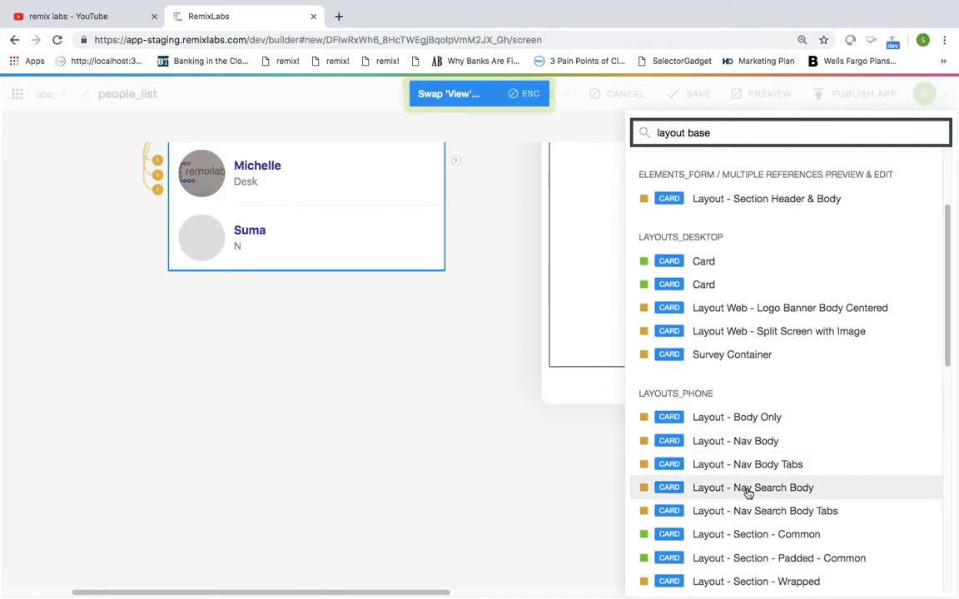
mouse_move(747, 494)
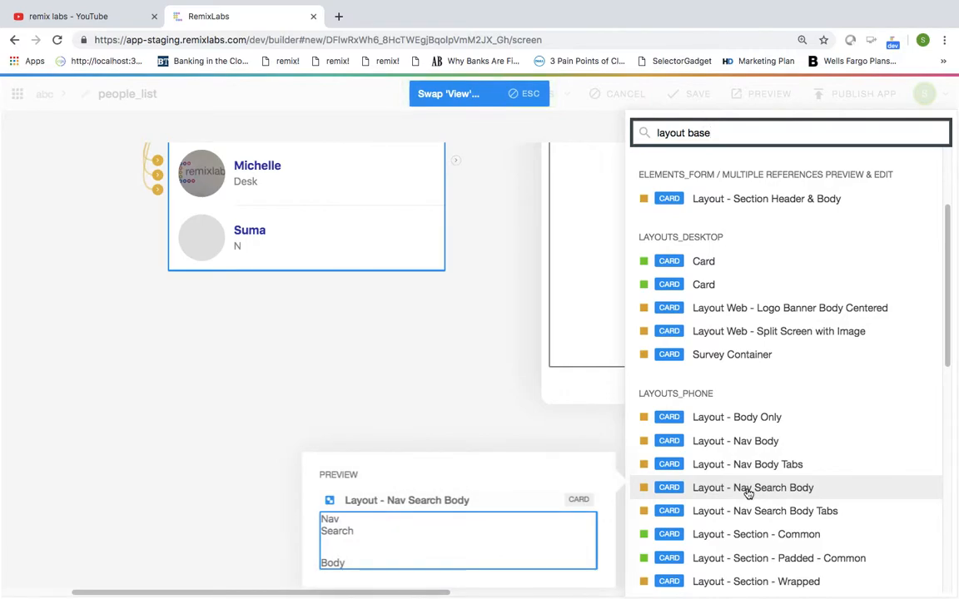
left_click(748, 494)
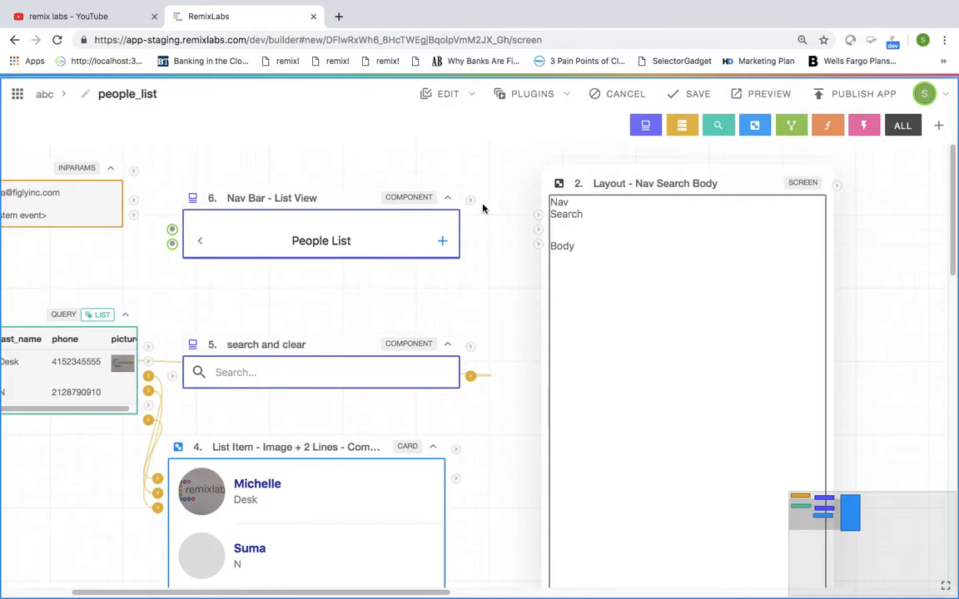
Step: Connect the nav bar, search component and list item card outputs to the layout's Nav, Search and Body inputs, and publish the app
left_click(471, 203)
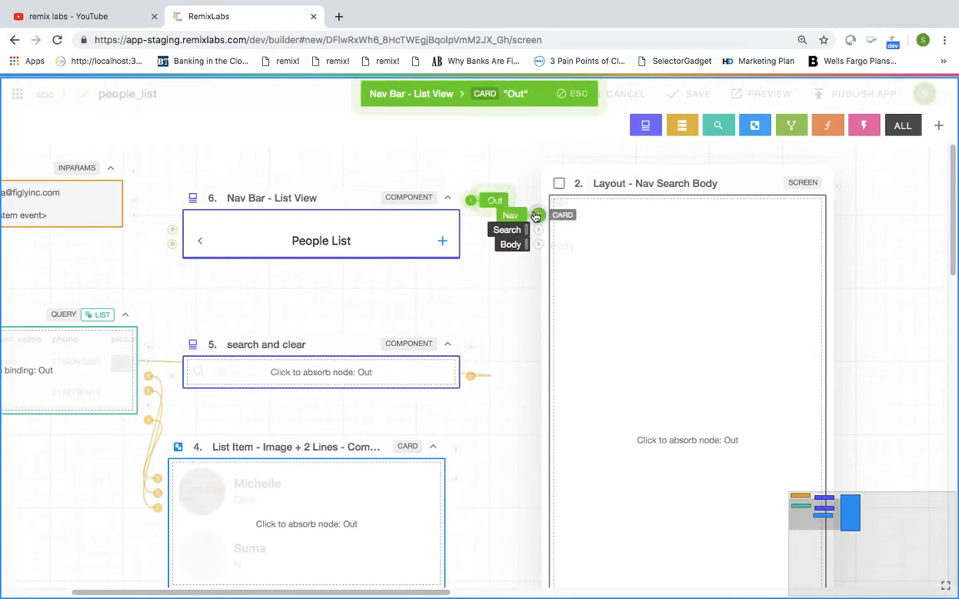
left_click(506, 214)
left_click(471, 348)
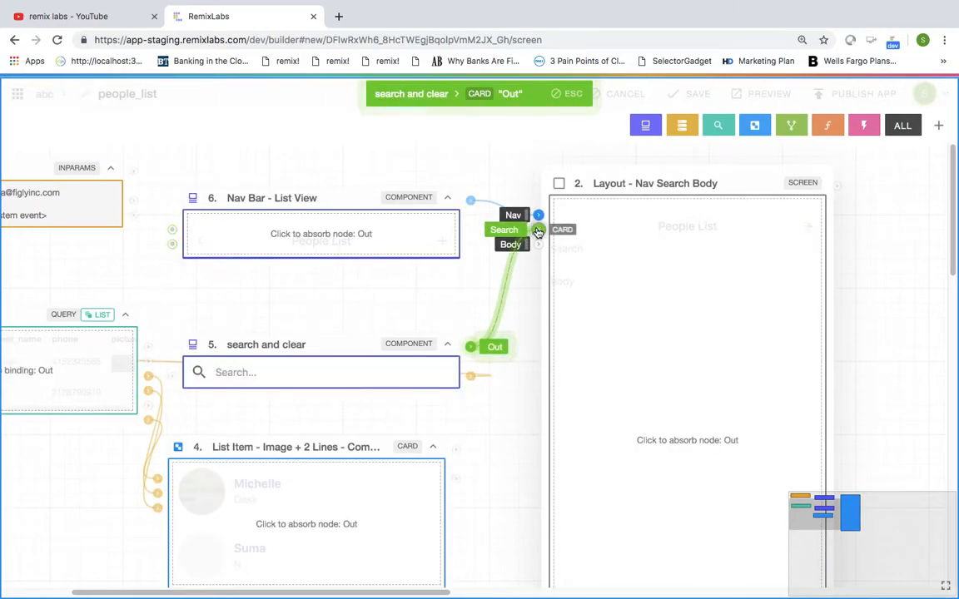
left_click(504, 229)
left_click(455, 450)
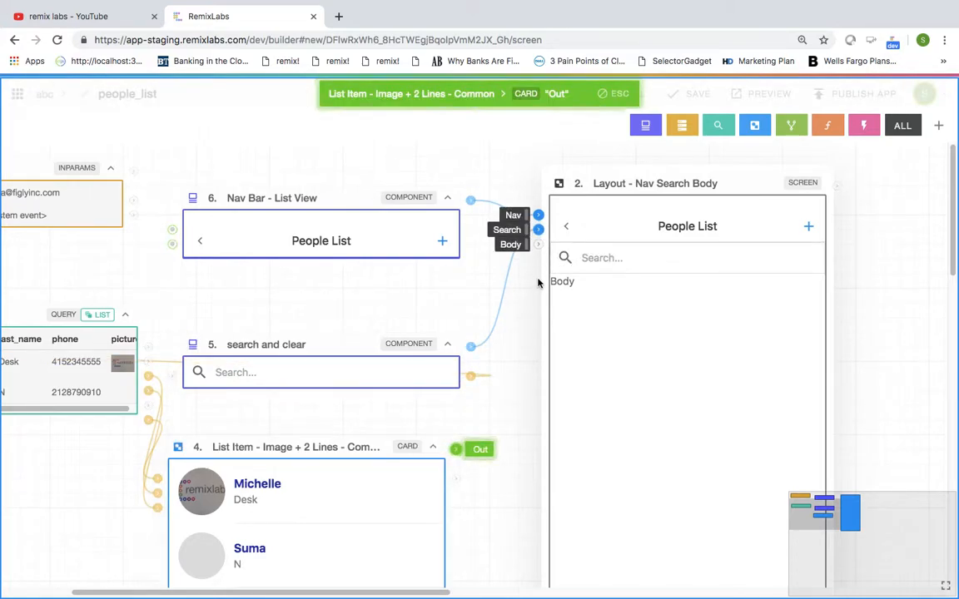
left_click(540, 248)
scroll(703, 462, "down", 3)
scroll(703, 462, "up", 3)
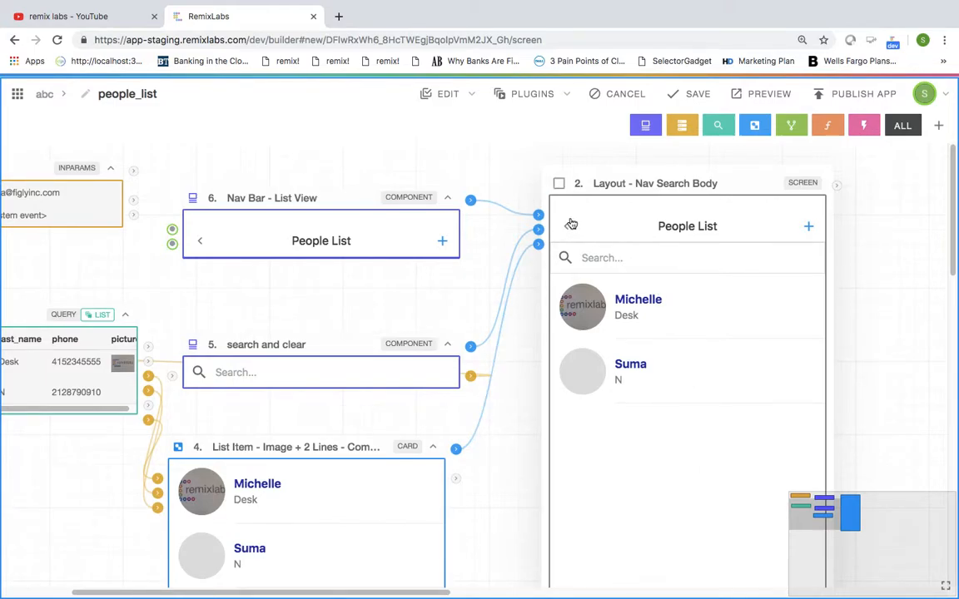
left_click(845, 95)
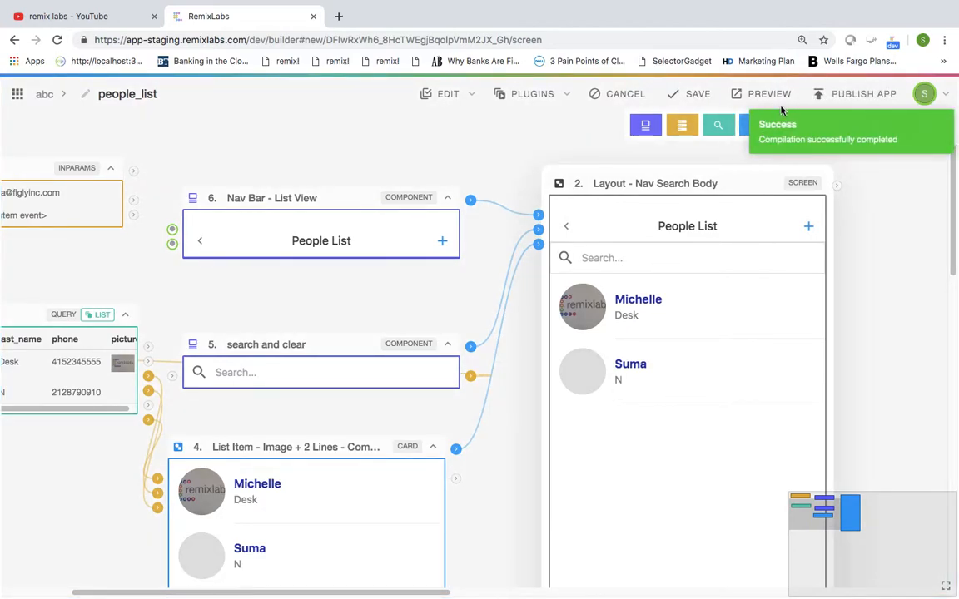
Step: Test the search field inside the assembled screen layout by entering a sample first name and deleting it again
left_click(633, 258)
type("Michelle")
key("BackSpace")
key("BackSpace")
key("BackSpace")
key("BackSpace")
key("BackSpace")
key("BackSpace")
key("BackSpace")
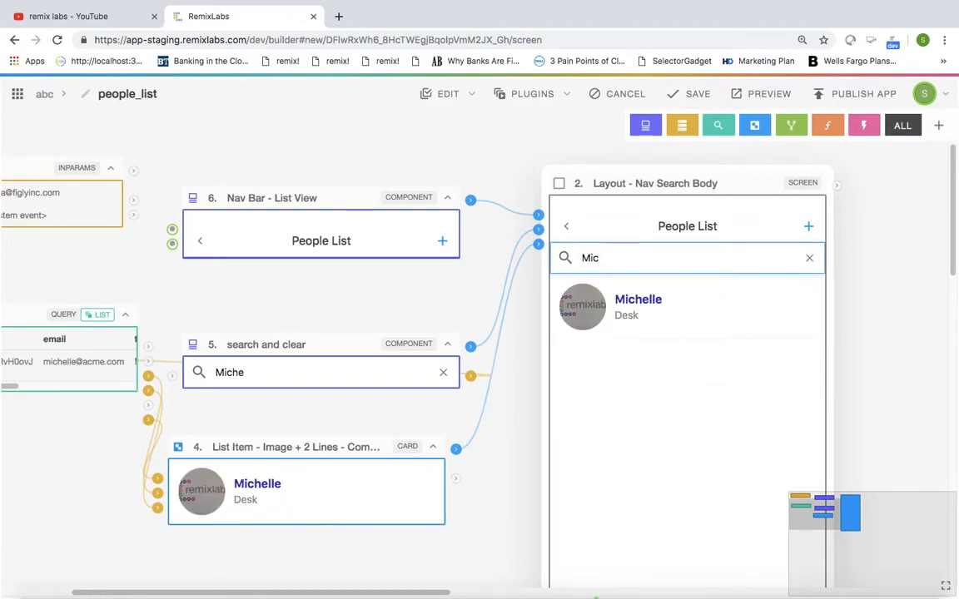
type("M")
key("BackSpace")
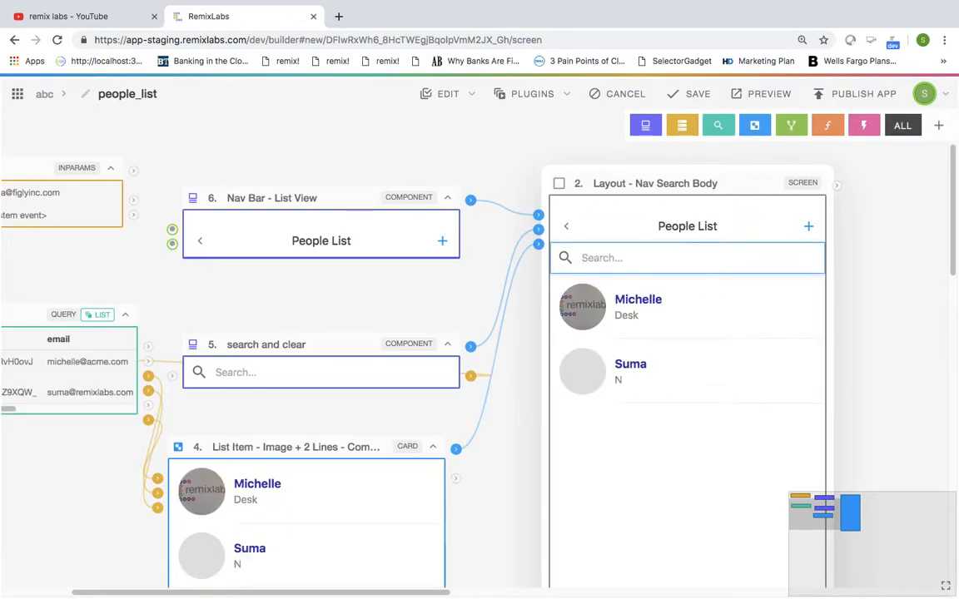
Step: Save the people_list screen and open its preview from the abc app's screen overview
left_click(696, 98)
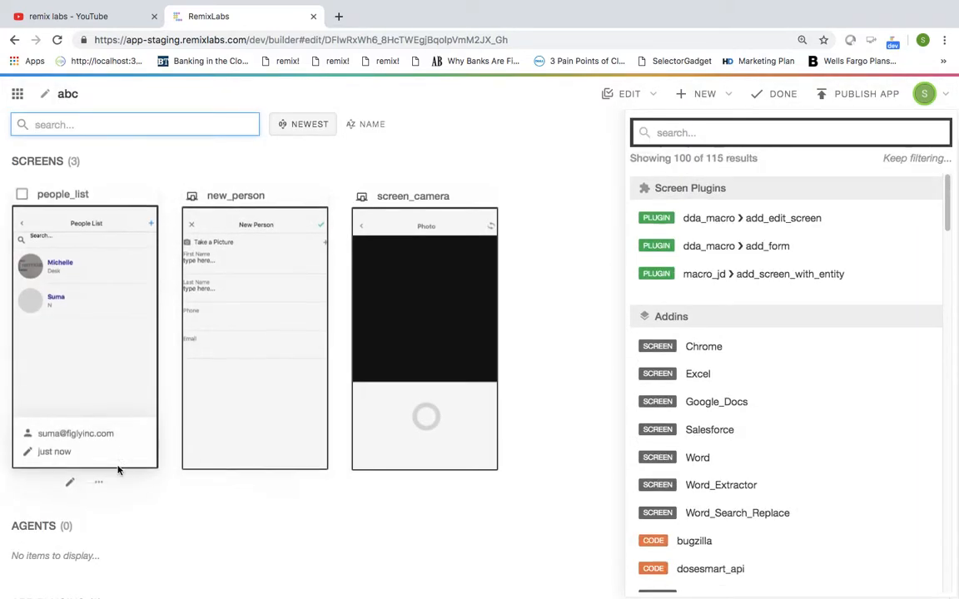
left_click(98, 482)
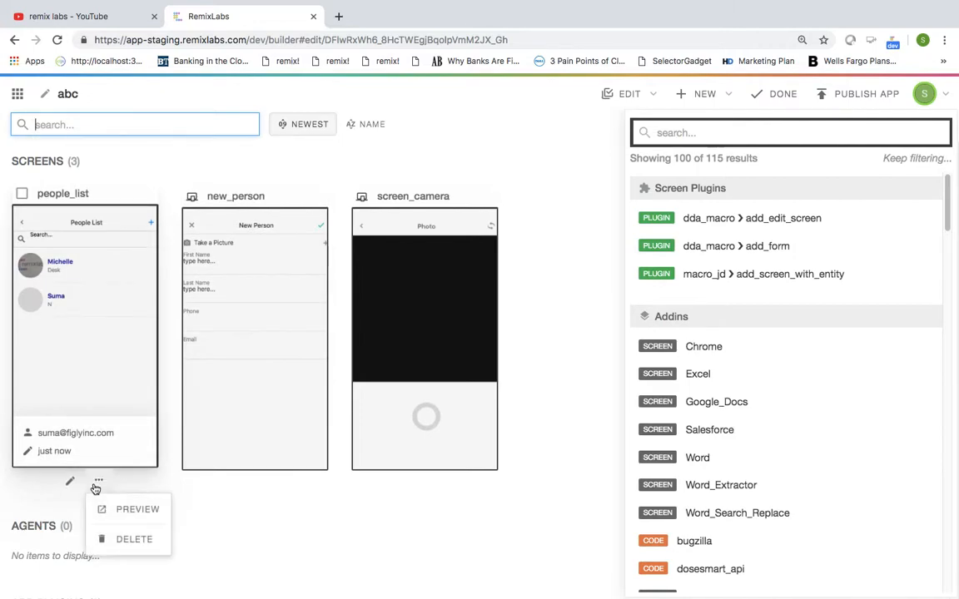
left_click(115, 510)
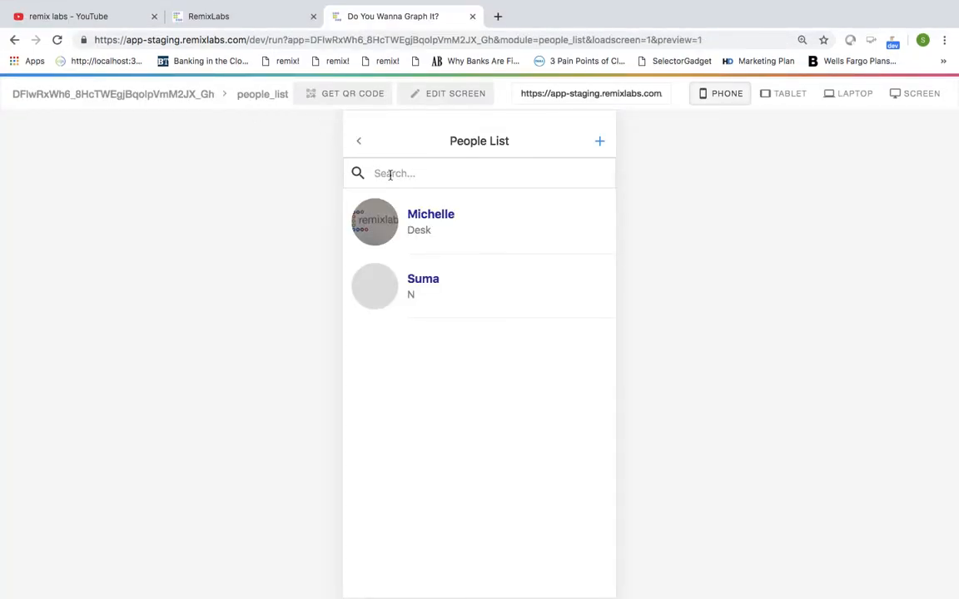
Step: Test the previewed People List by searching for a sample first name and clearing it, and by opening and closing the New Person form
left_click(389, 175)
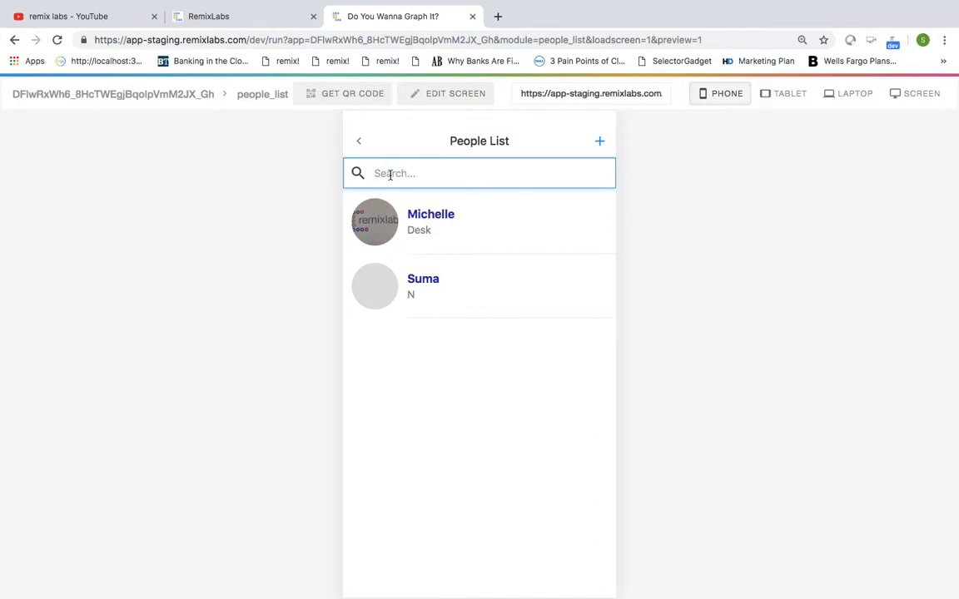
type("Michelle")
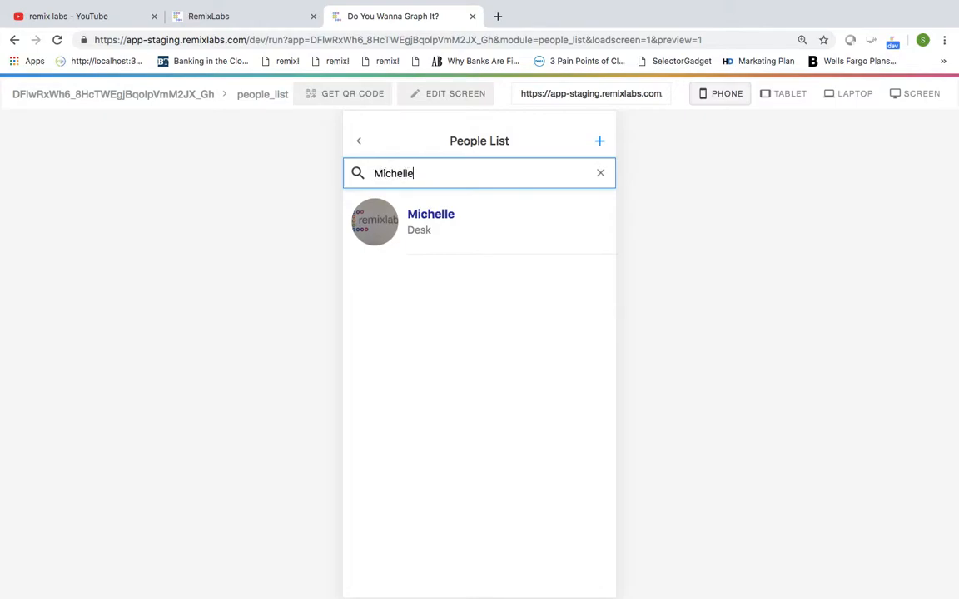
key("BackSpace")
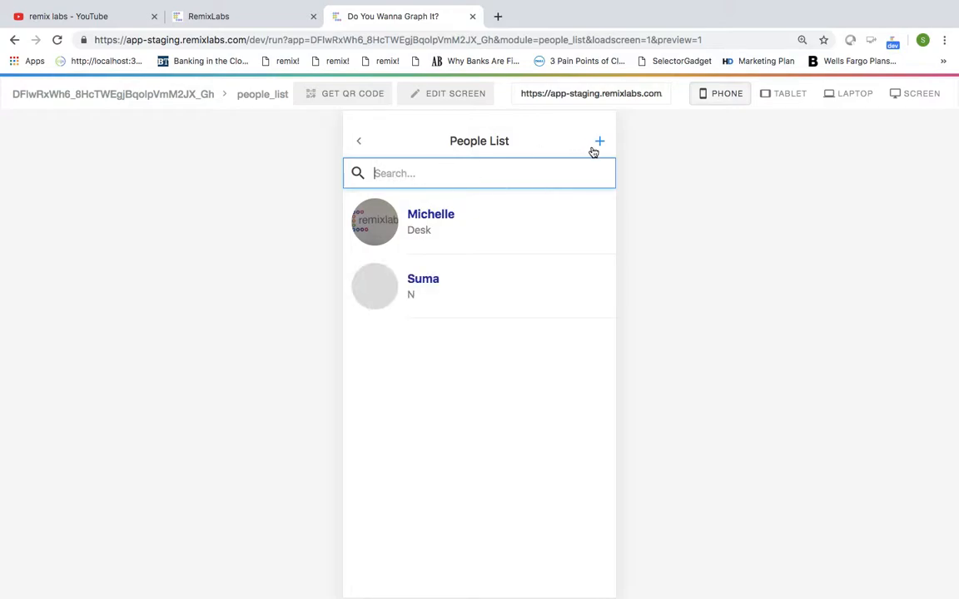
left_click(599, 143)
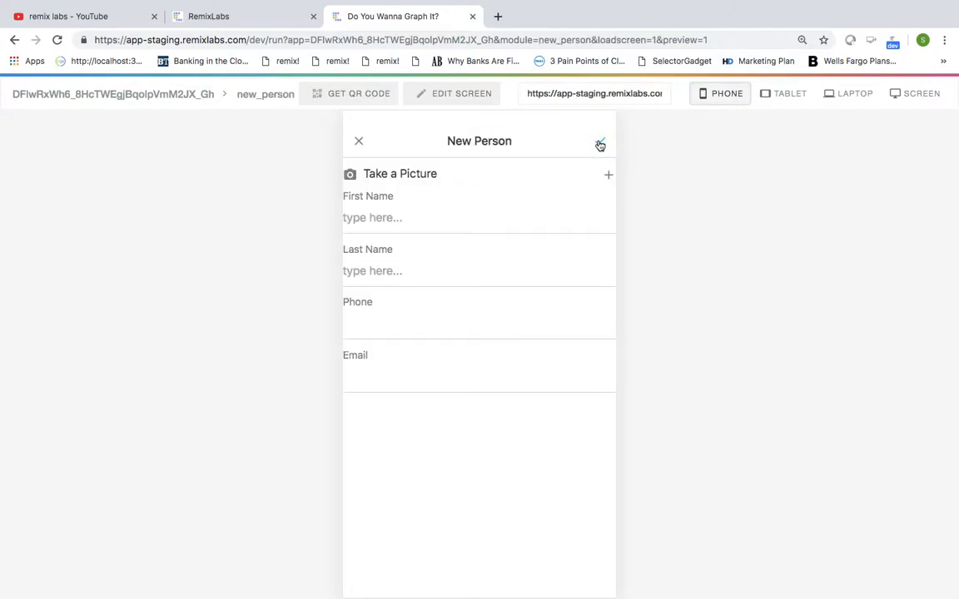
left_click(361, 143)
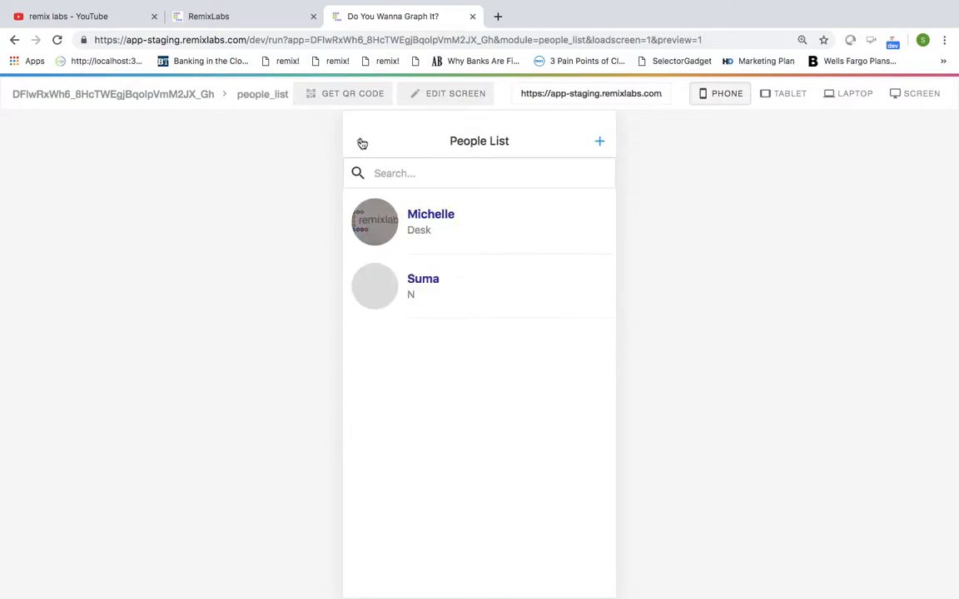